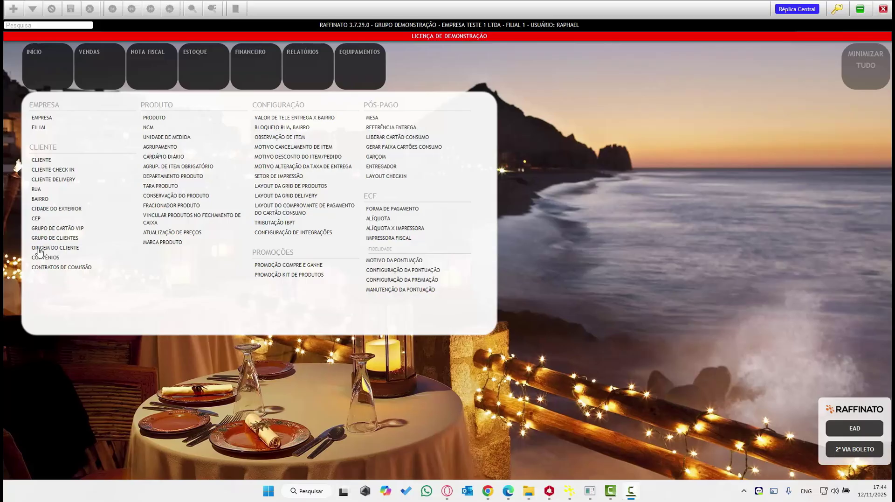
click(157, 117)
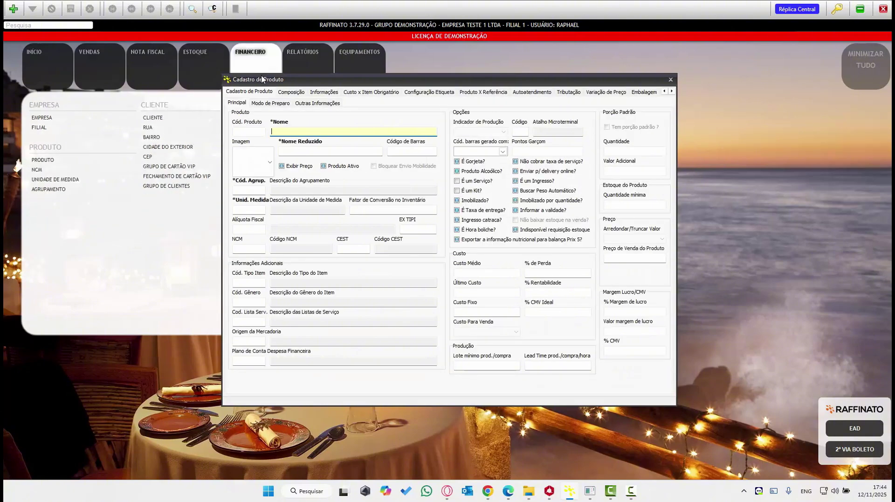
click(193, 9)
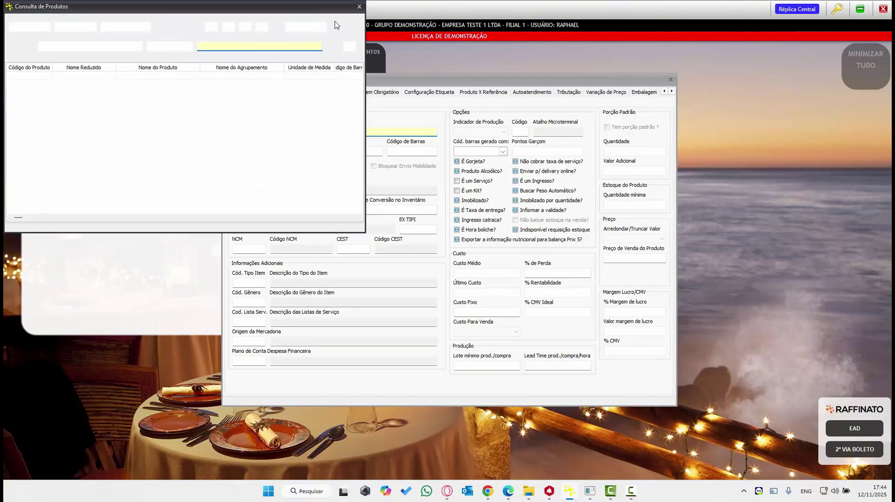
click(305, 27)
click(261, 48)
text(FRA)
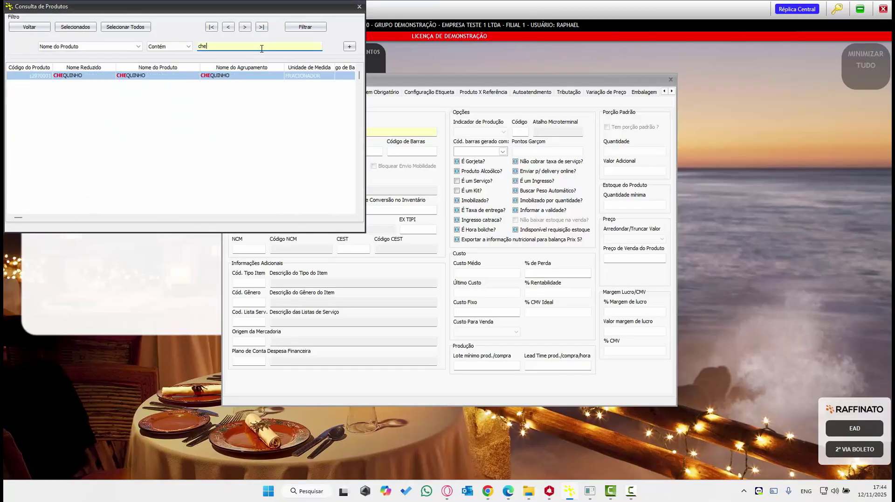
double_click(173, 77)
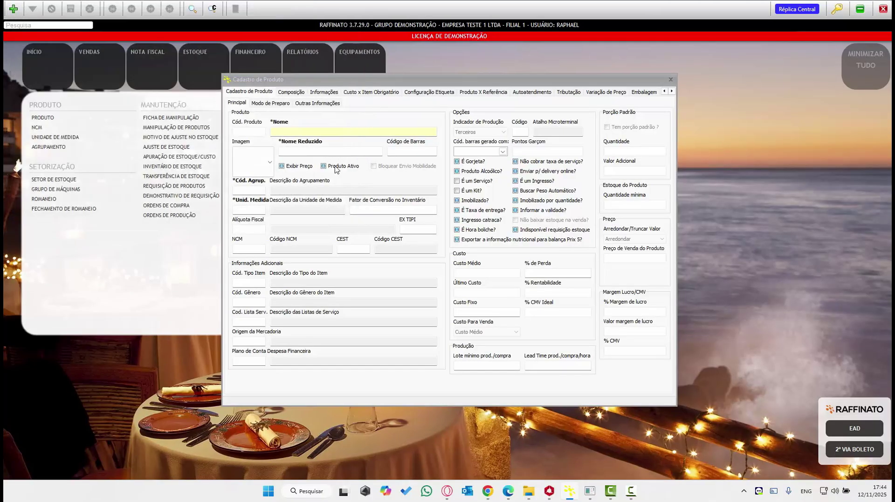
double_click(308, 131)
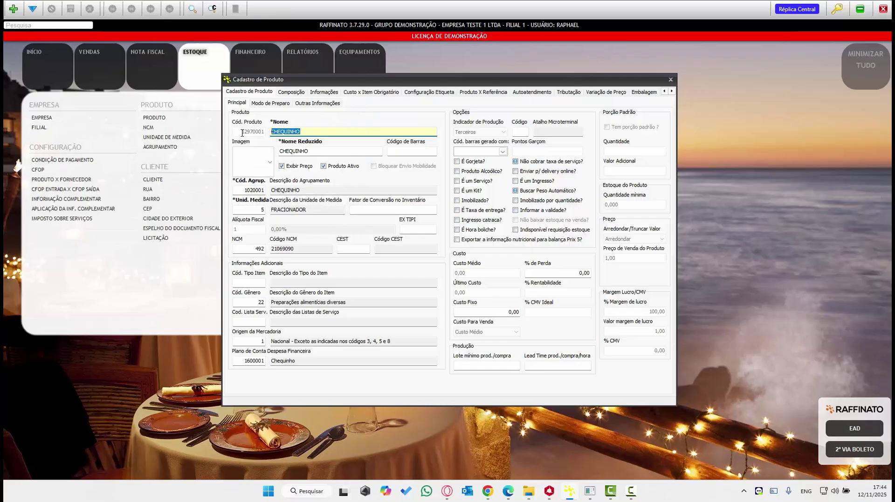
double_click(309, 190)
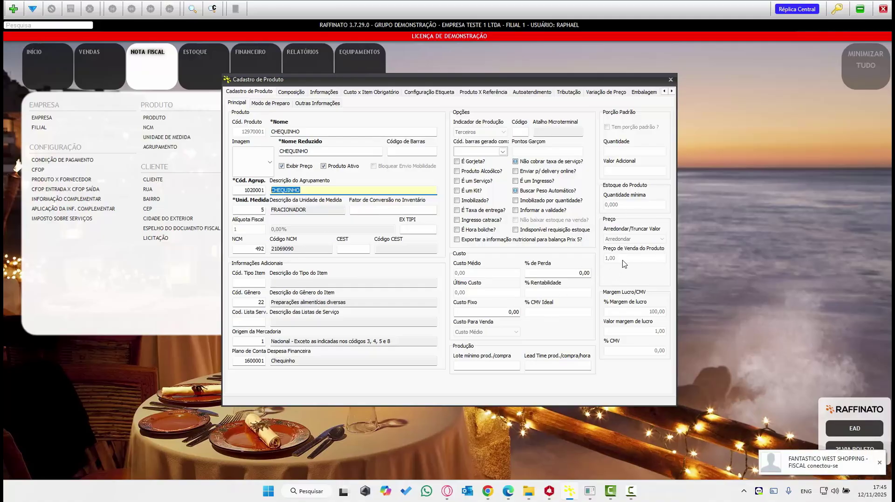
click(670, 79)
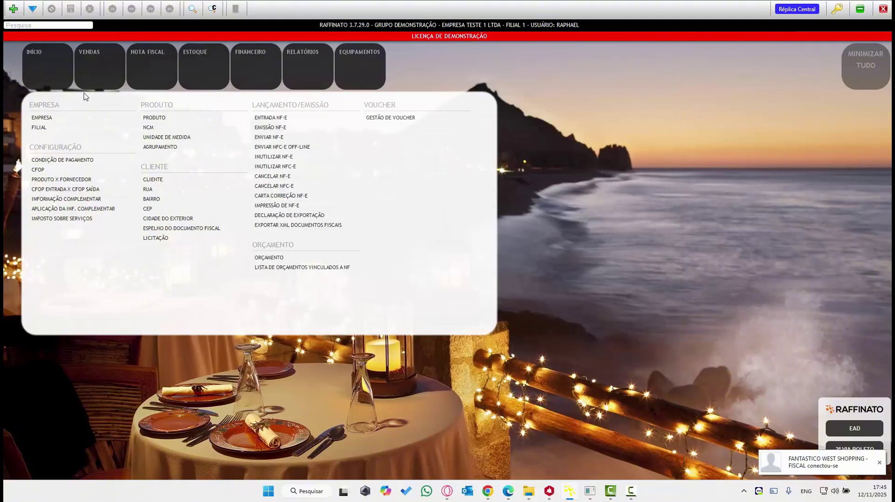
mouse_move(46, 82)
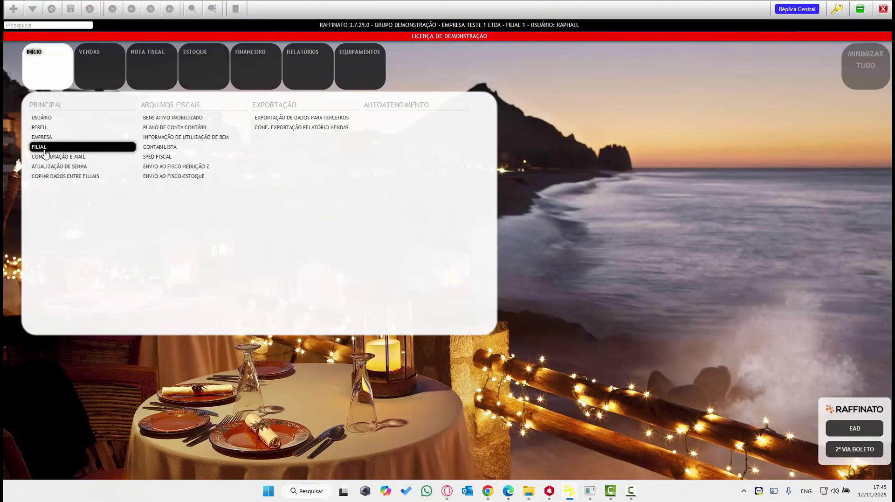
click(45, 150)
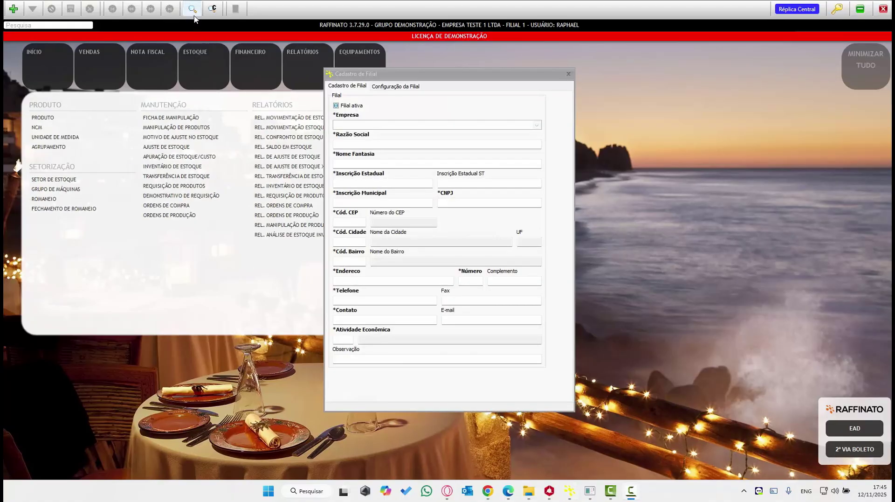
key(F3)
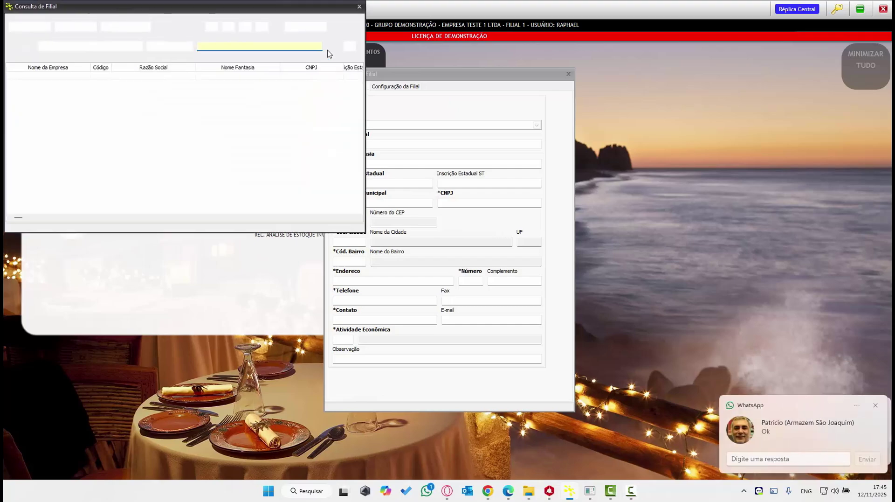
click(306, 27)
double_click(211, 88)
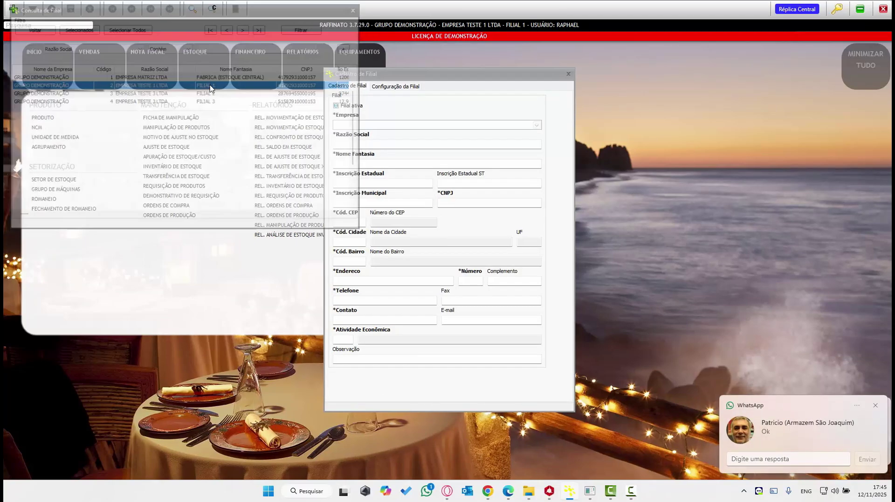
click(402, 87)
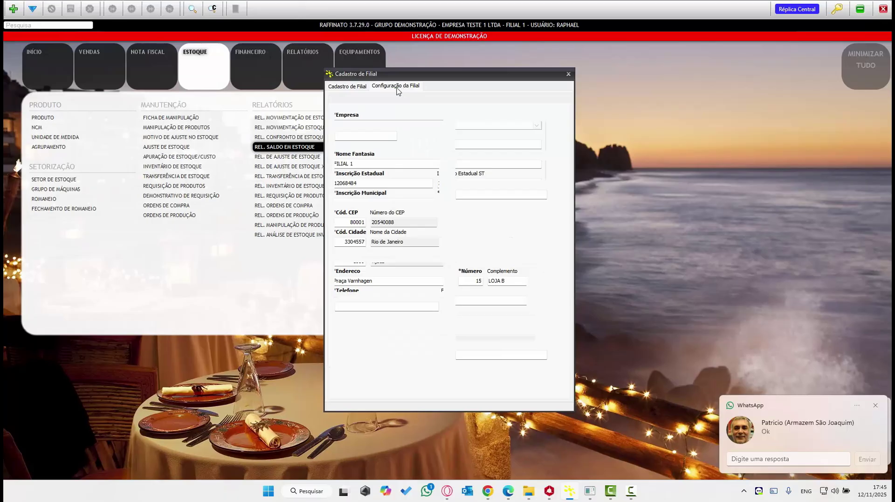
click(567, 96)
click(568, 96)
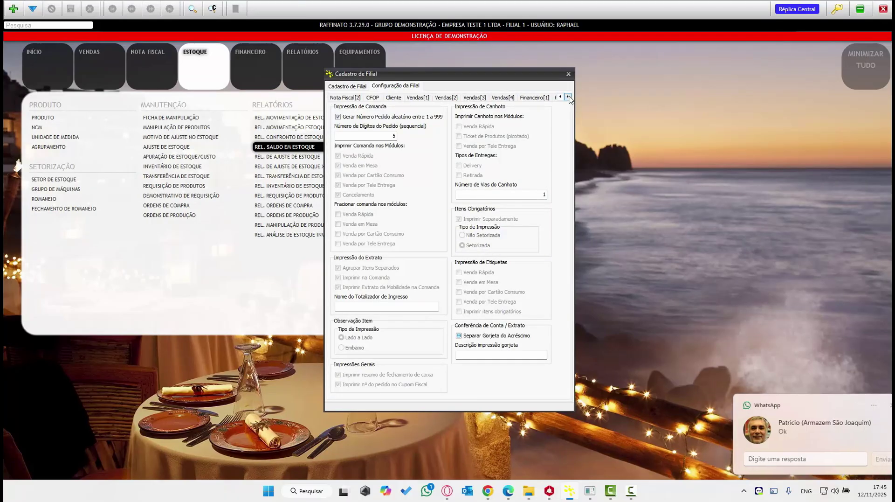
click(567, 97)
click(468, 97)
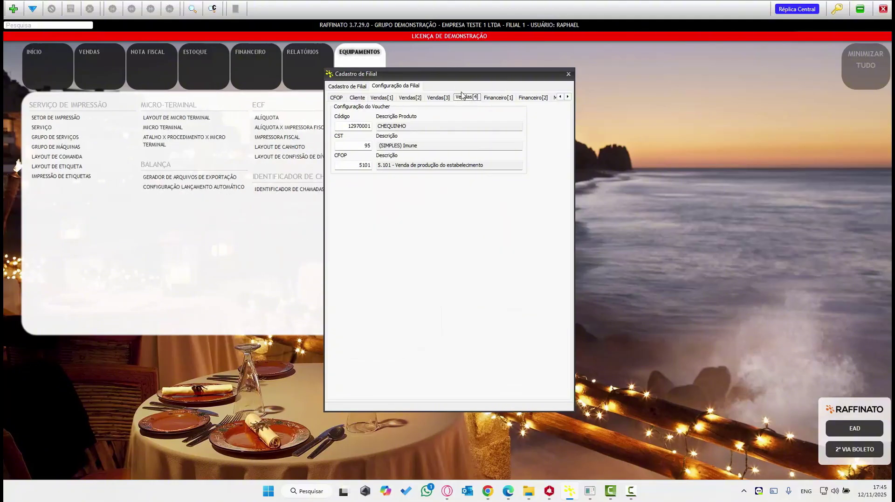
click(406, 126)
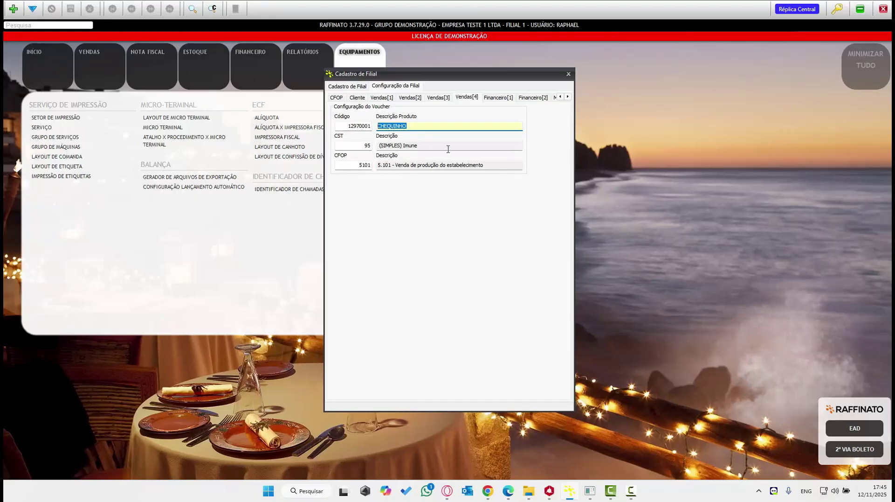
key(Tab)
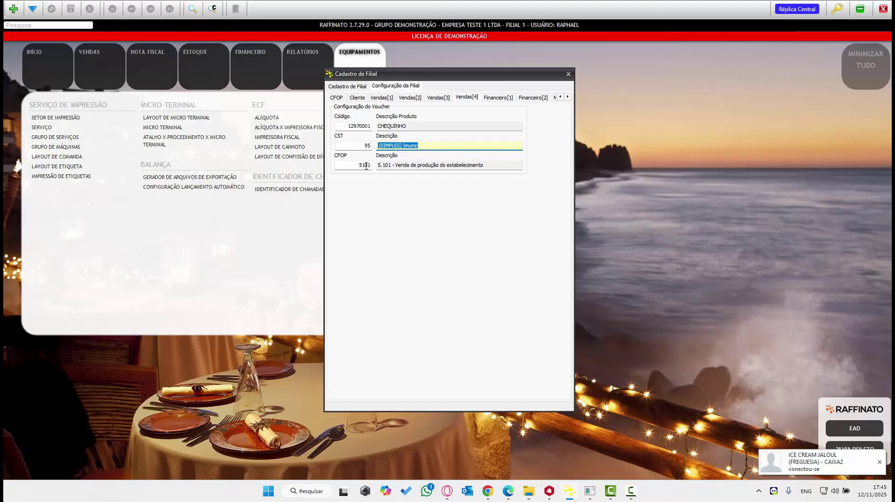
click(482, 165)
drag(482, 165, 367, 165)
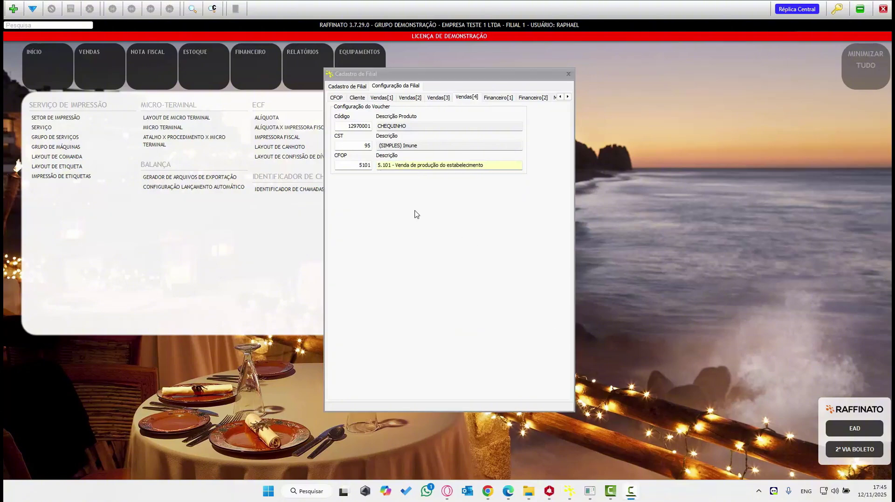
- Close the branch form and start a new record in Cadastro de Cliente
click(569, 73)
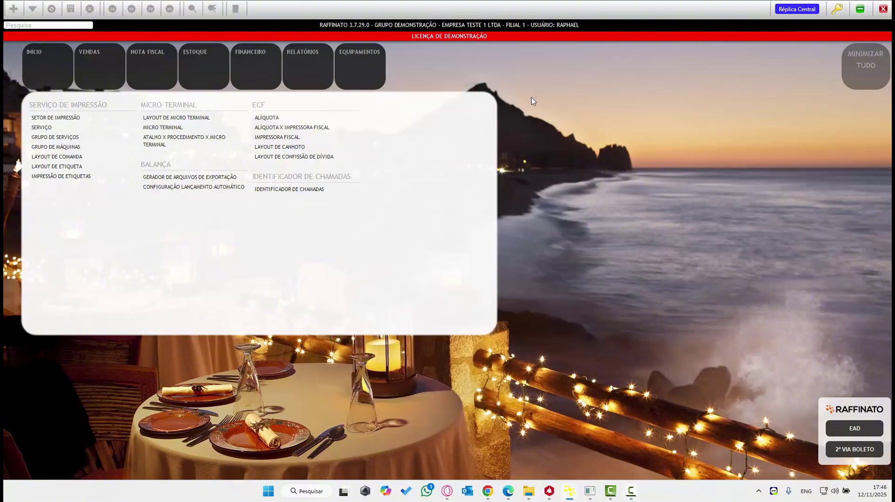
click(116, 80)
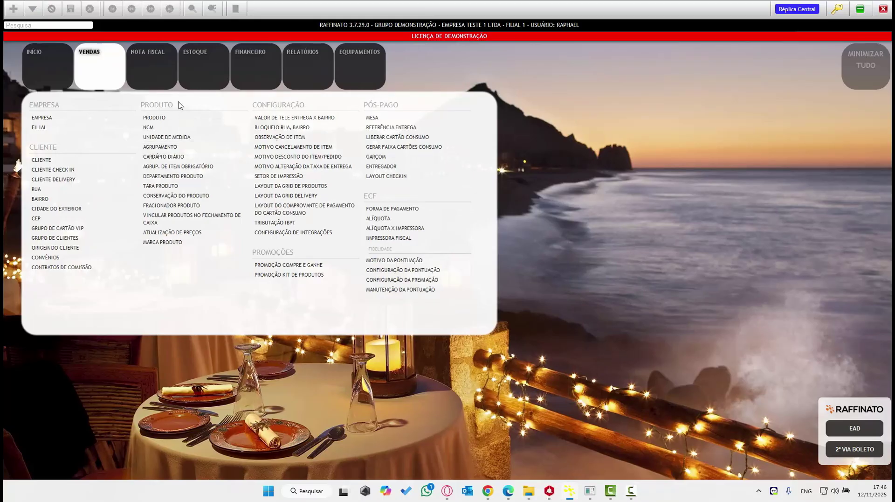
click(167, 85)
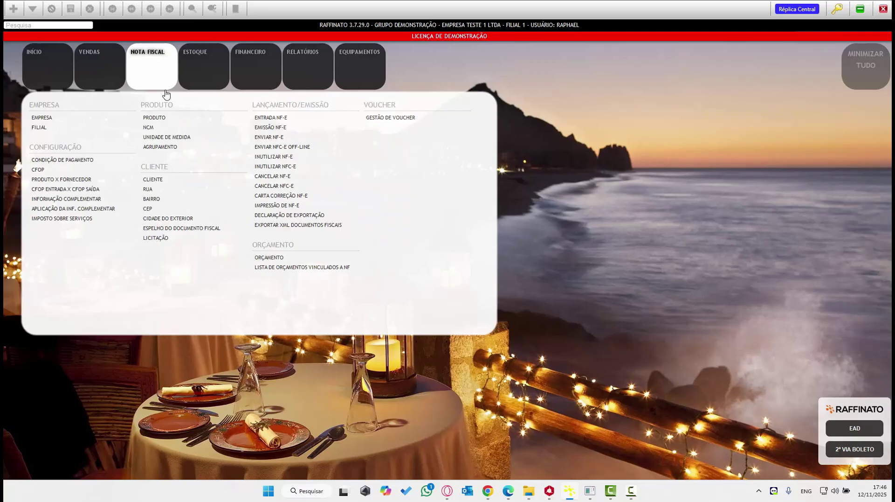
click(176, 185)
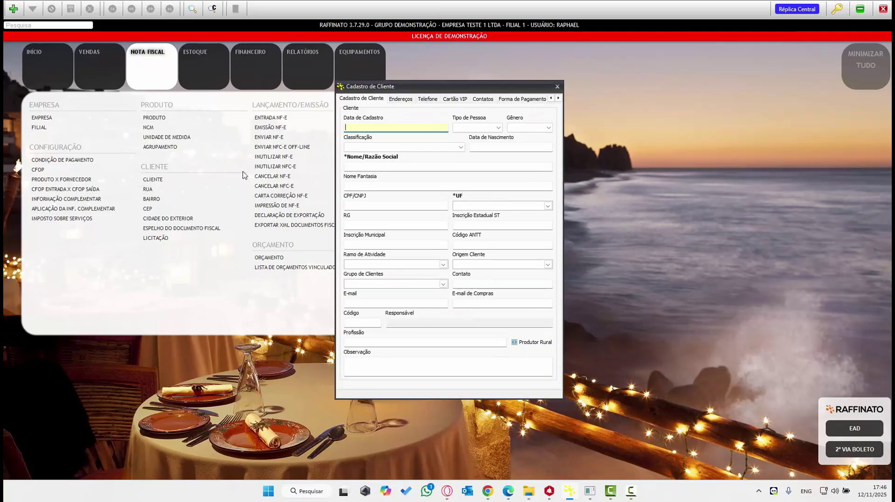
click(13, 8)
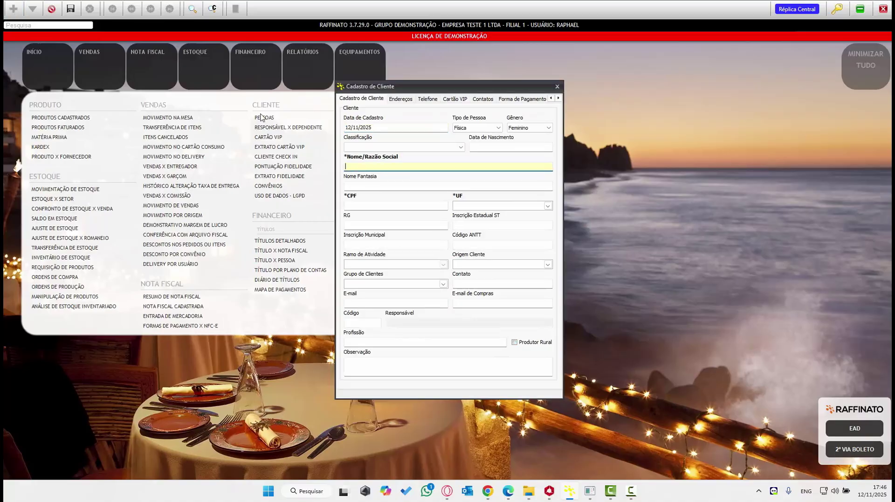
- Set person type Física and classification Fornecedor, then enter the client's full and trade names
click(470, 131)
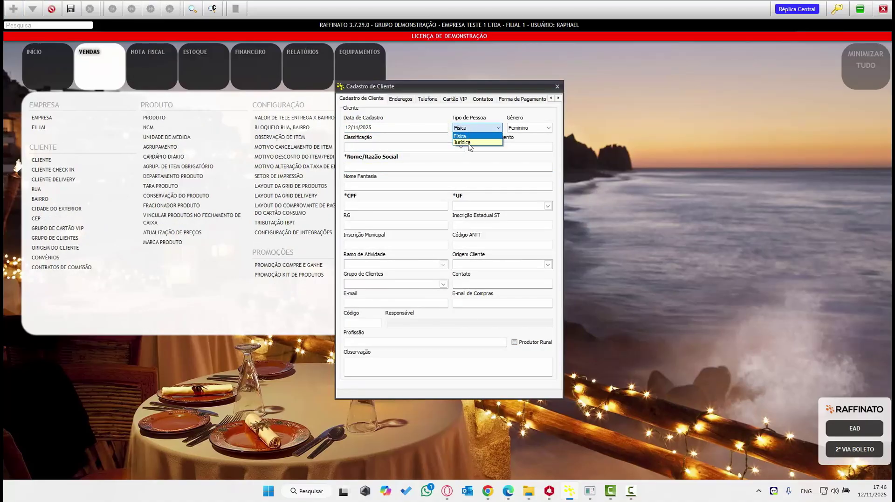
click(387, 166)
click(389, 147)
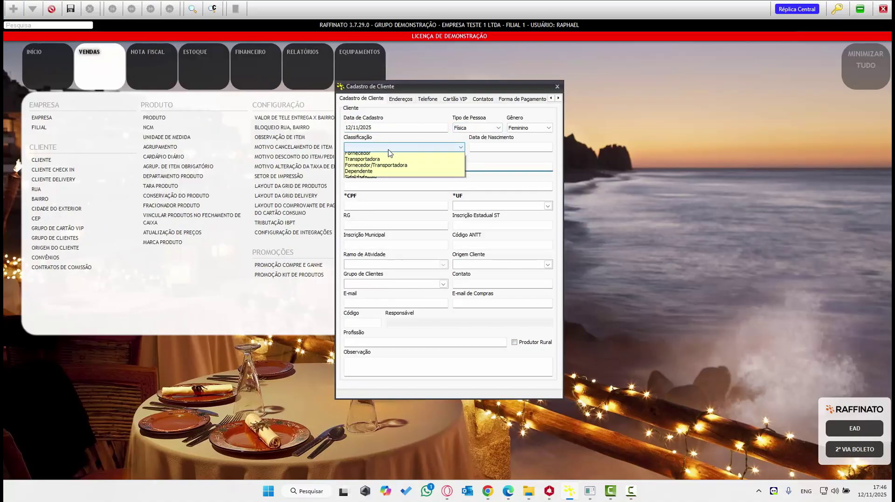
click(370, 164)
click(374, 168)
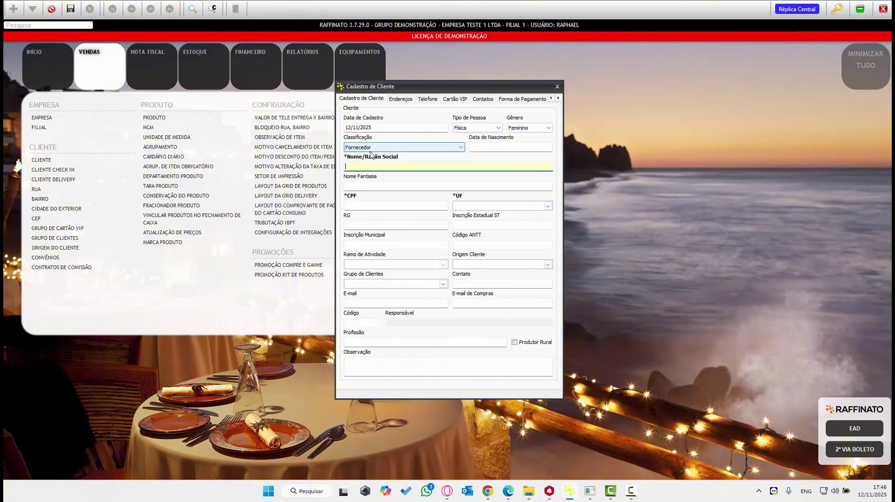
click(379, 185)
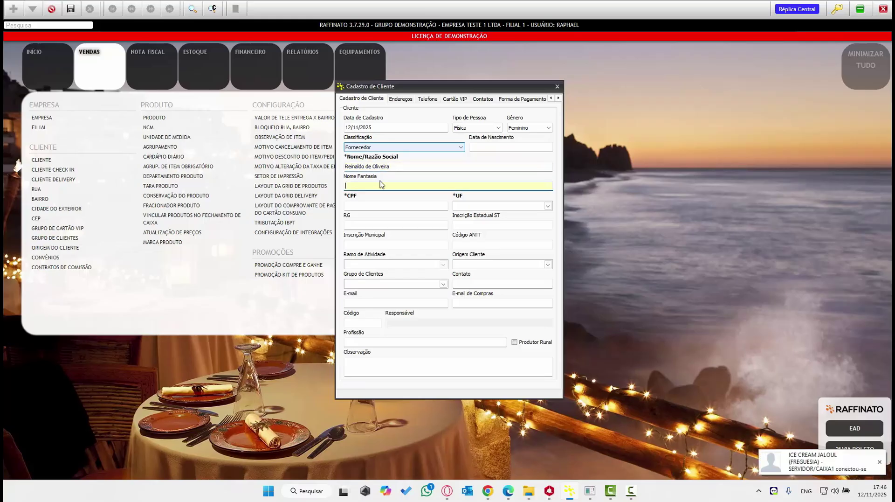
text(Reinaldo)
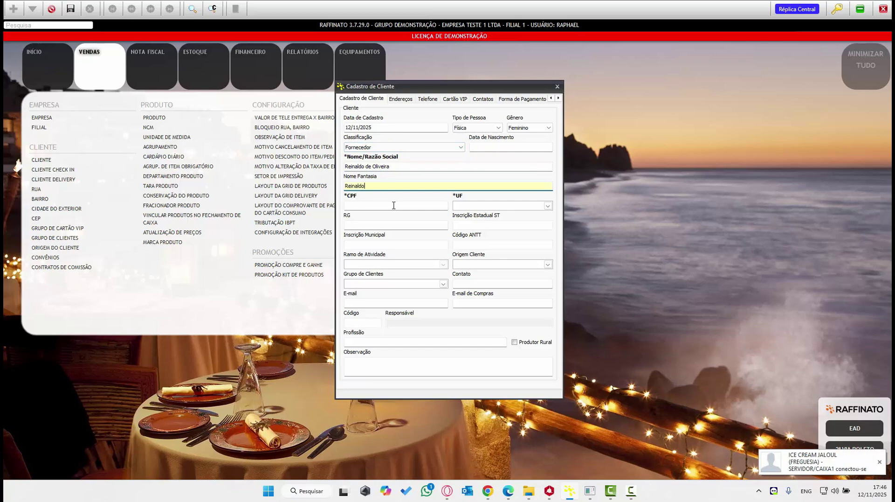
- Paste the client's CPF, set UF to RJ and RG to ISENTO, and save the record
click(393, 205)
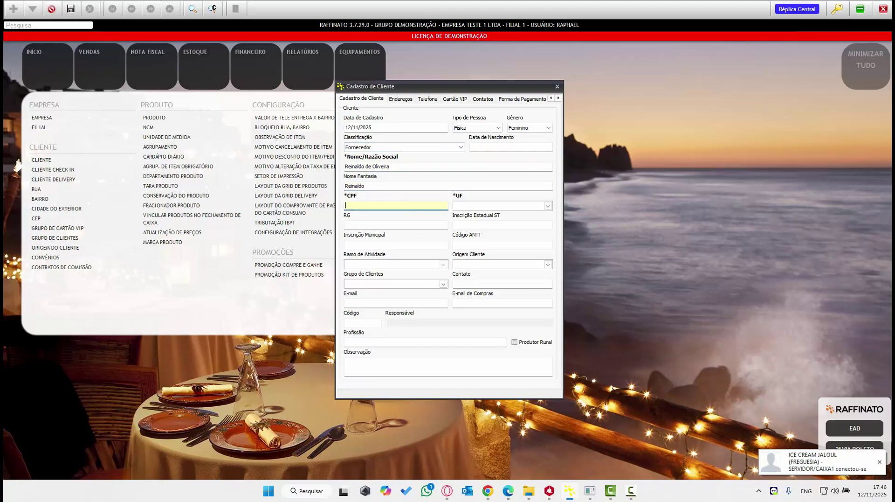
key(alt+Tab)
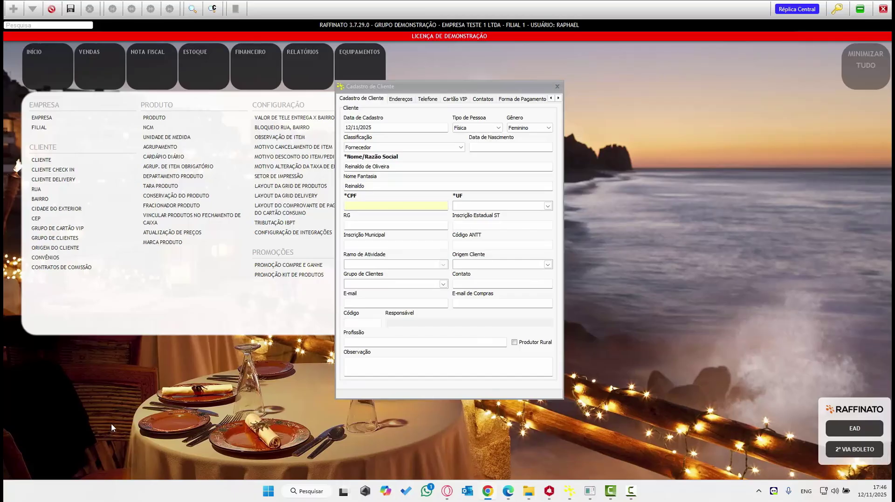
click(357, 207)
key(ctrl+v)
key(Tab)
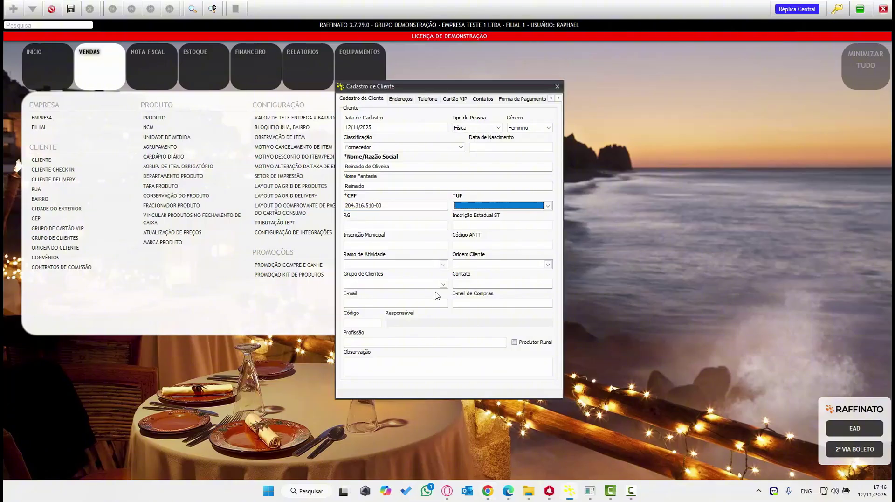
text(RJ)
key(Tab)
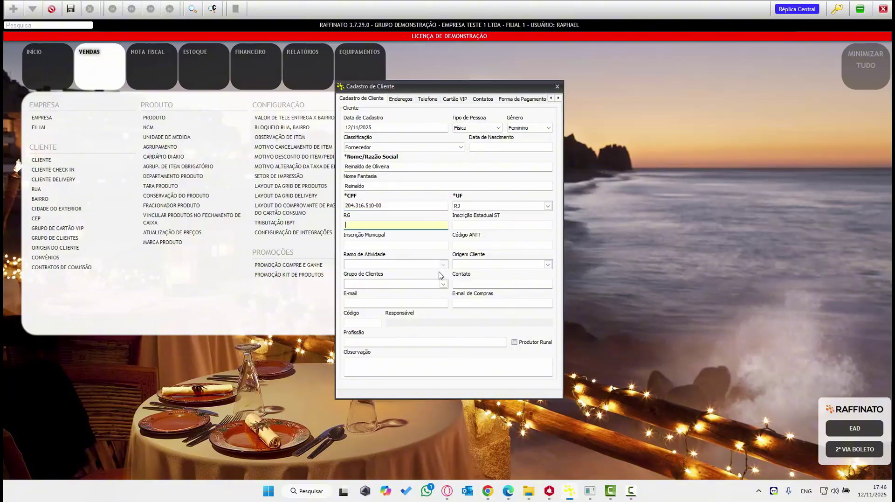
text(ISENTO)
key(ctrl+s)
key(Return)
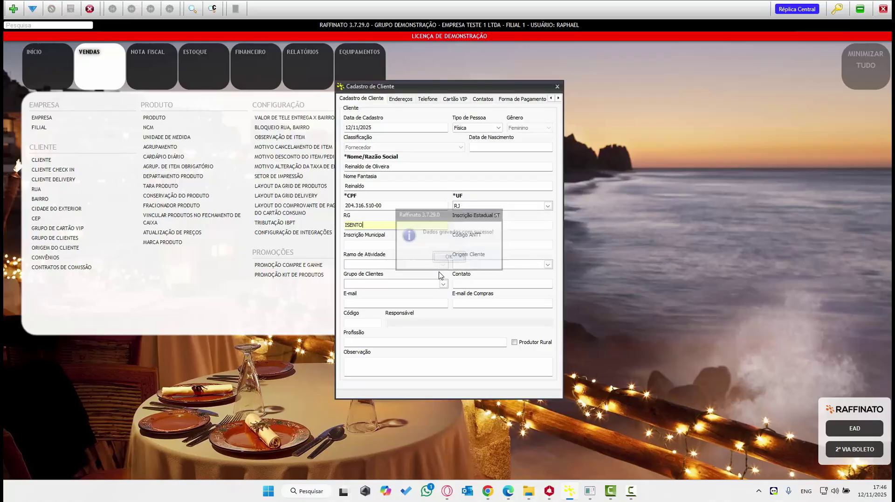
- Add the client's address from its postal code, with the house number, and save it
click(400, 100)
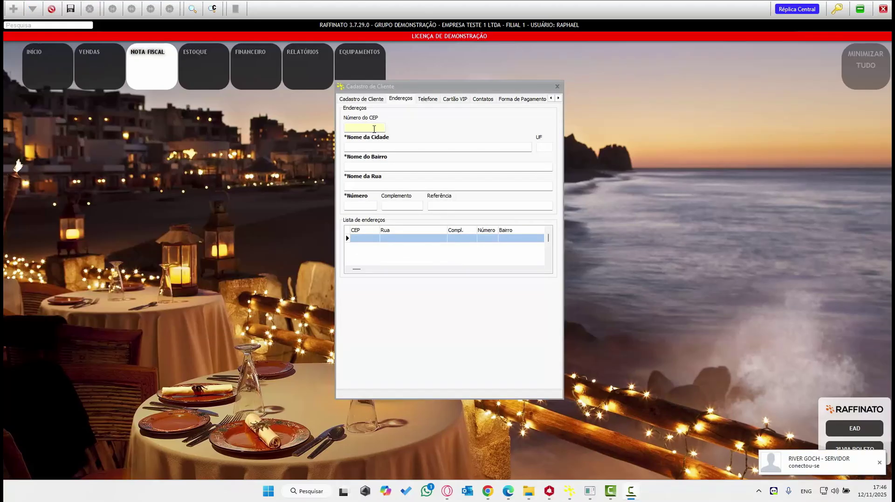
click(373, 129)
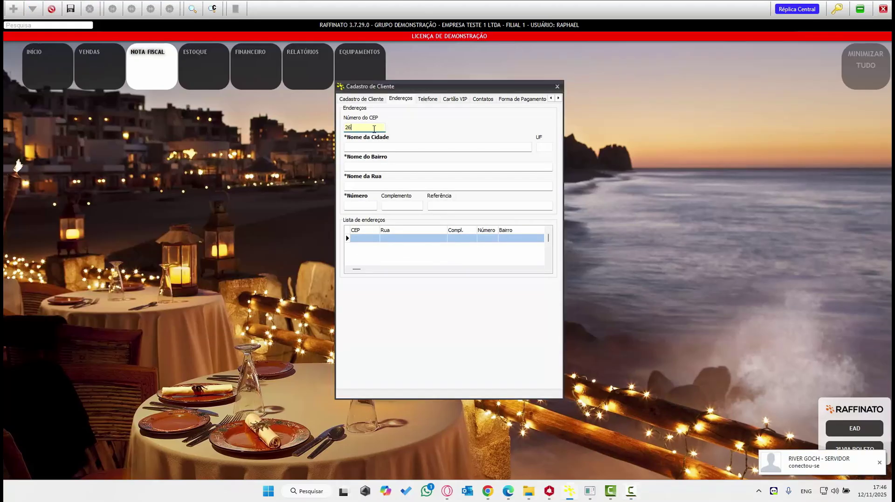
key(Tab)
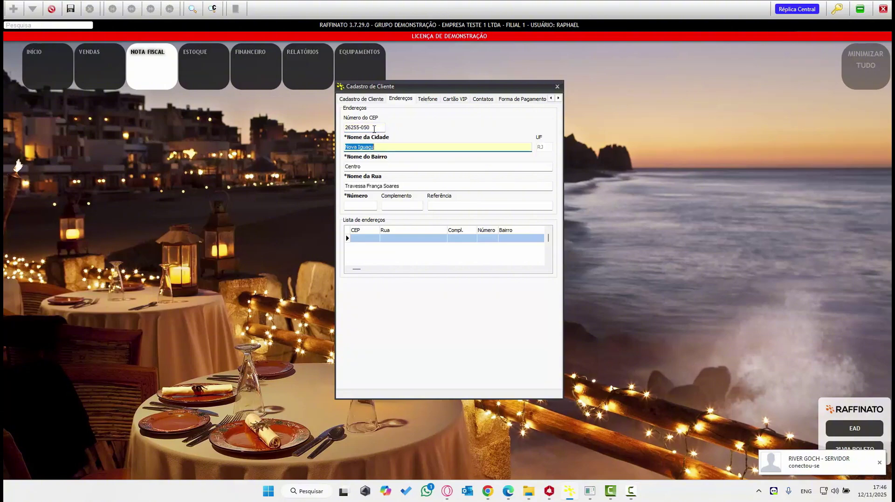
click(355, 206)
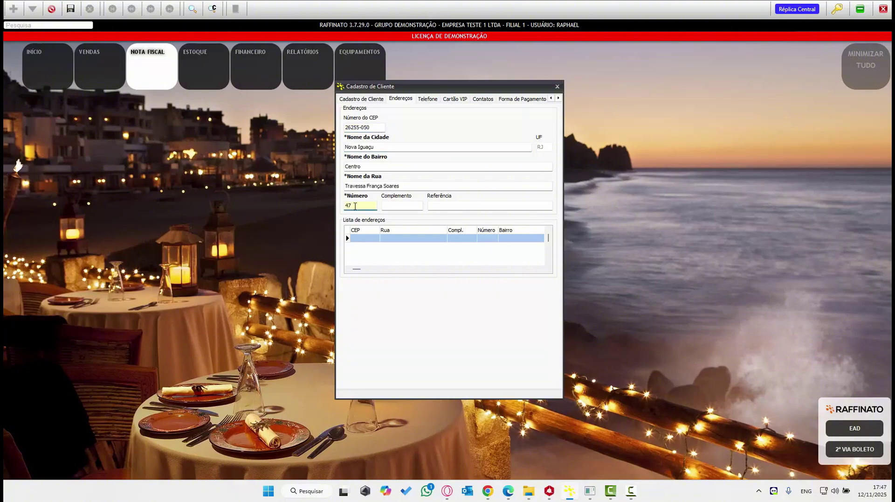
key(ctrl+s)
key(Return)
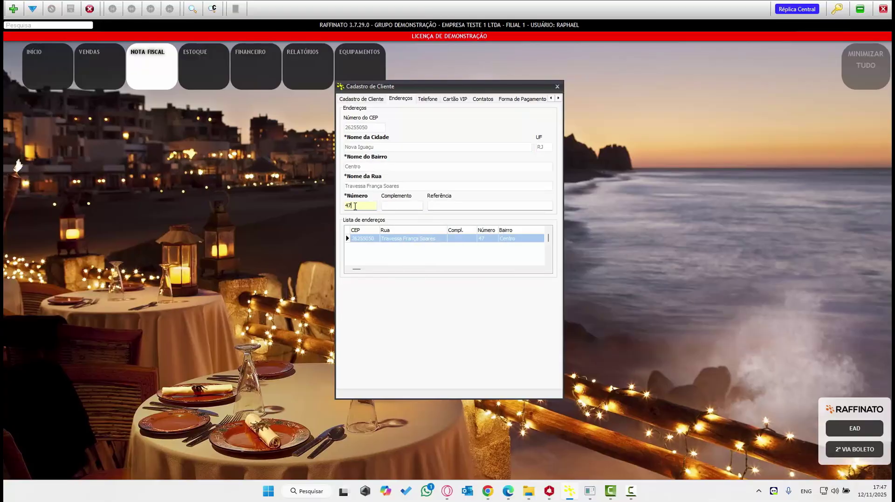
- Add and save the client's phone number
click(426, 98)
click(13, 8)
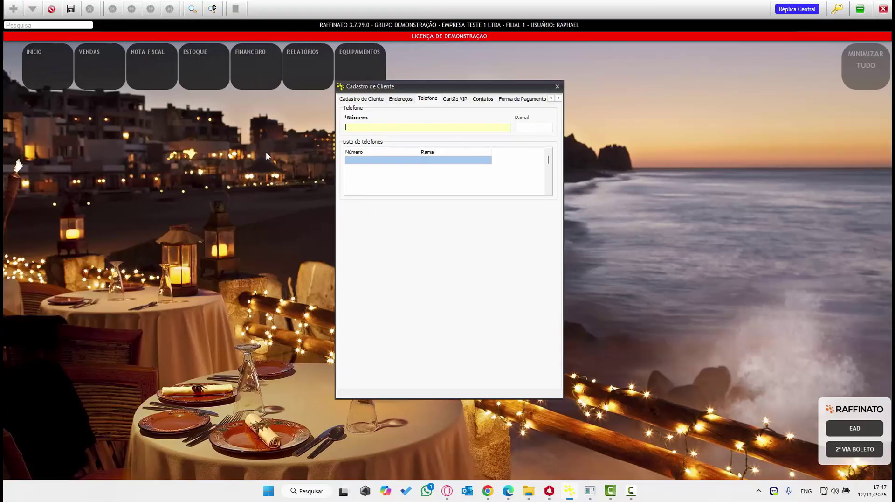
key(Return)
key(Return)
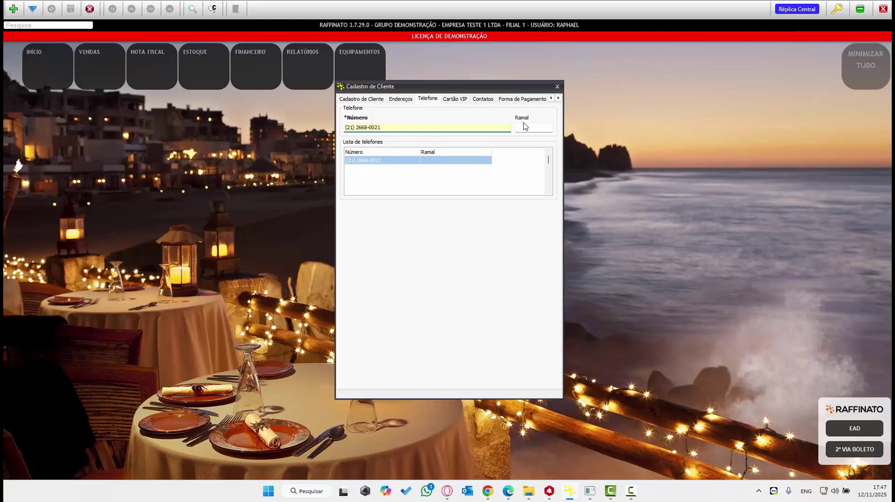
- Close the client form and start a new voucher in Nota Fiscal > Gestão de Voucher
click(557, 87)
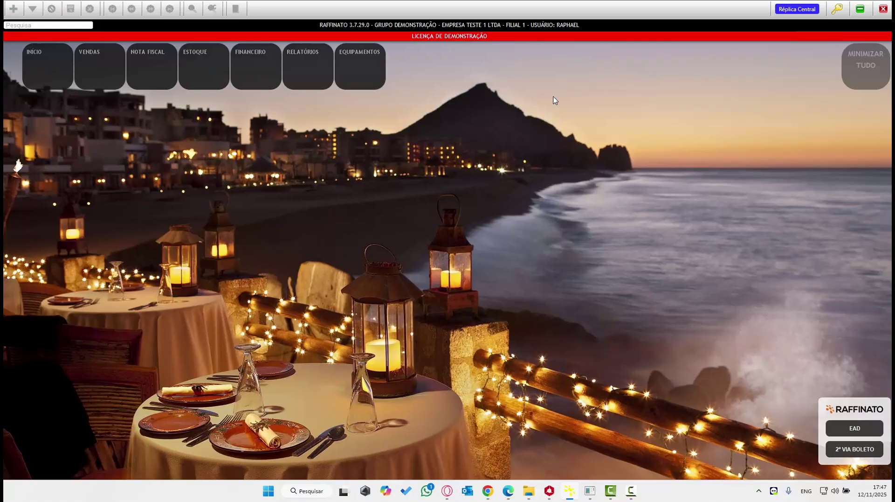
click(152, 83)
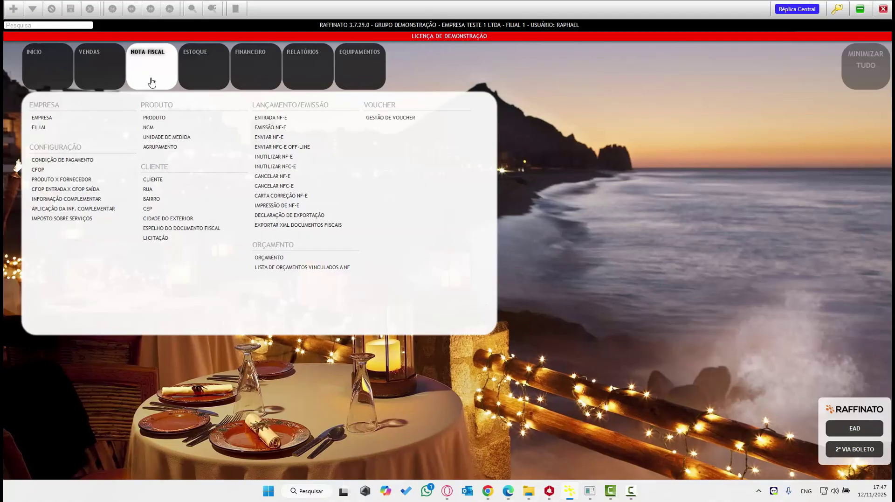
click(385, 118)
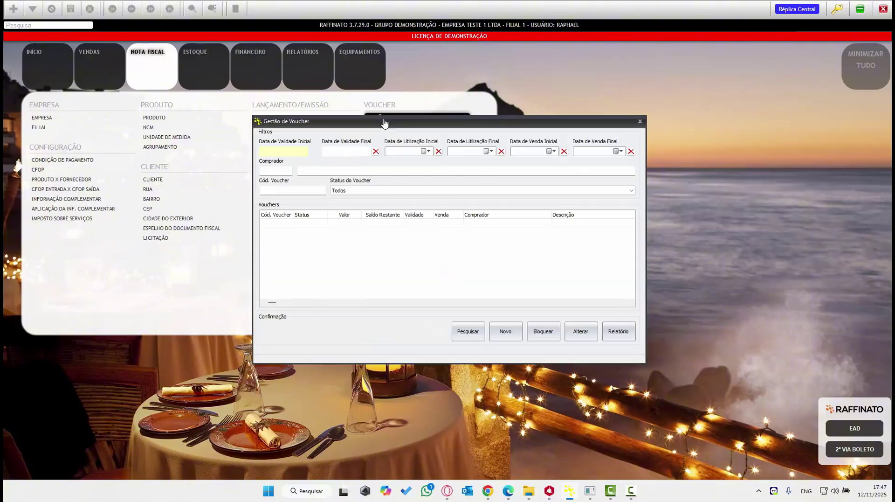
click(514, 336)
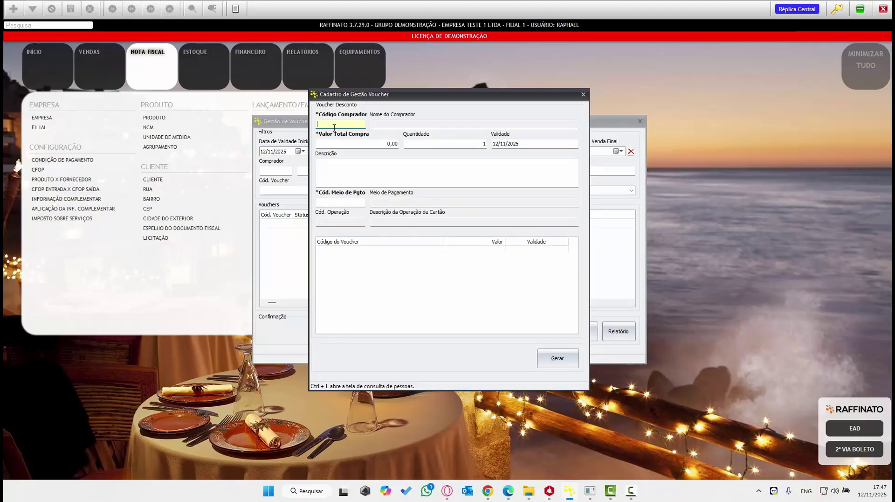
- Fill Código Comprador by looking up the newly registered client with Ctrl+L
key(ctrl+l)
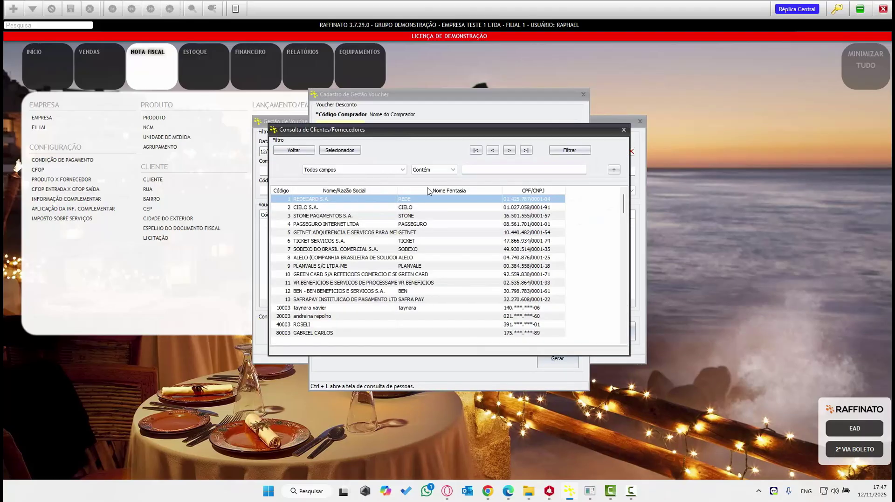
click(472, 172)
text(rei)
key(Return)
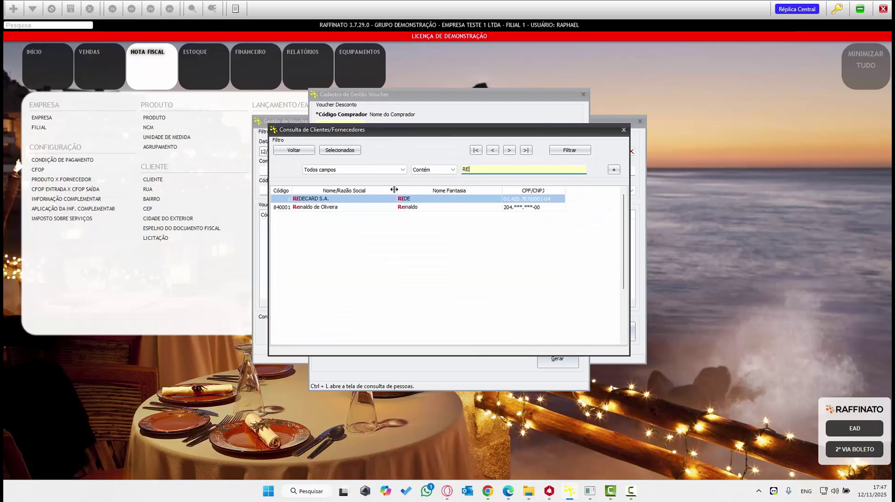
double_click(353, 209)
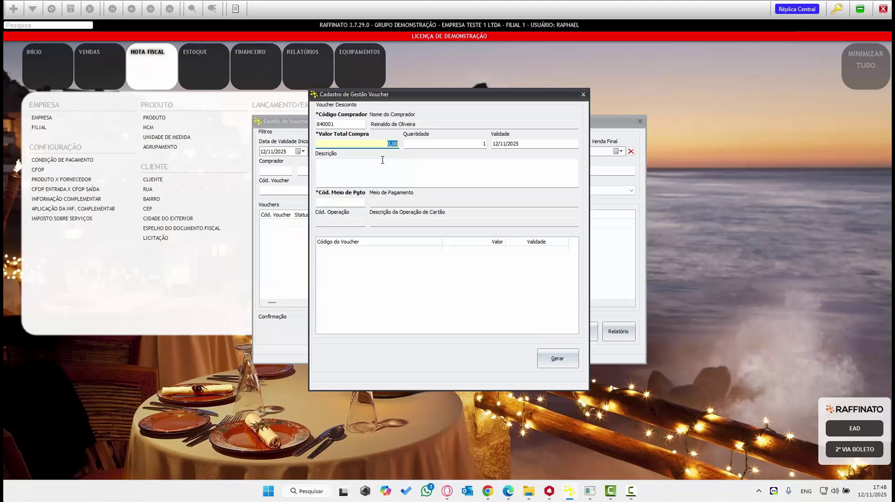
- Enter the voucher total purchase value, correcting it to 1.000,00
text(2000)
key(Tab)
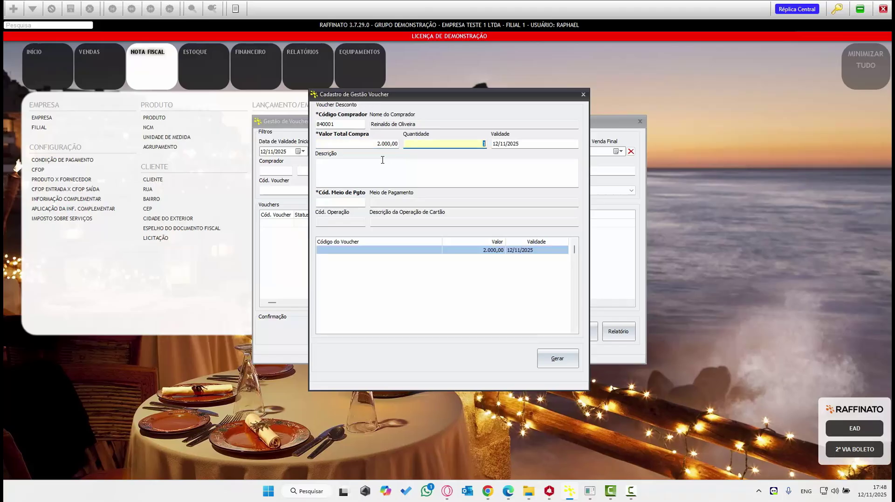
text(20)
key(Tab)
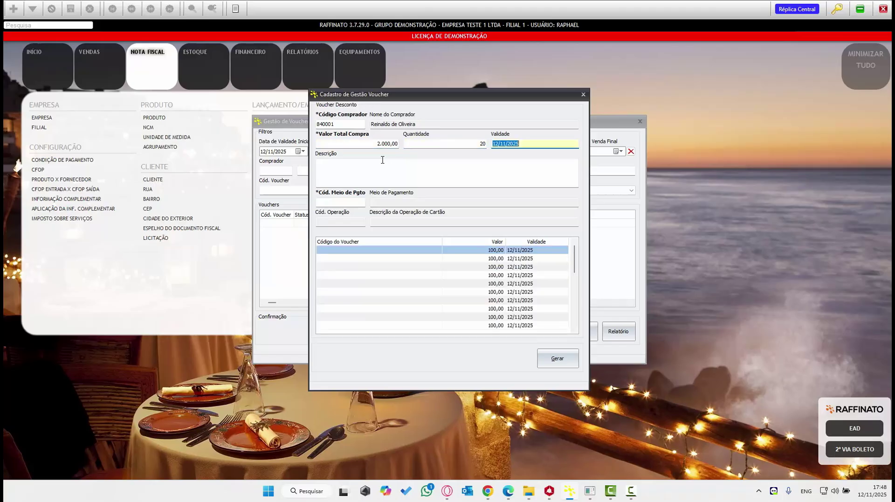
scroll(507, 267, down, 19)
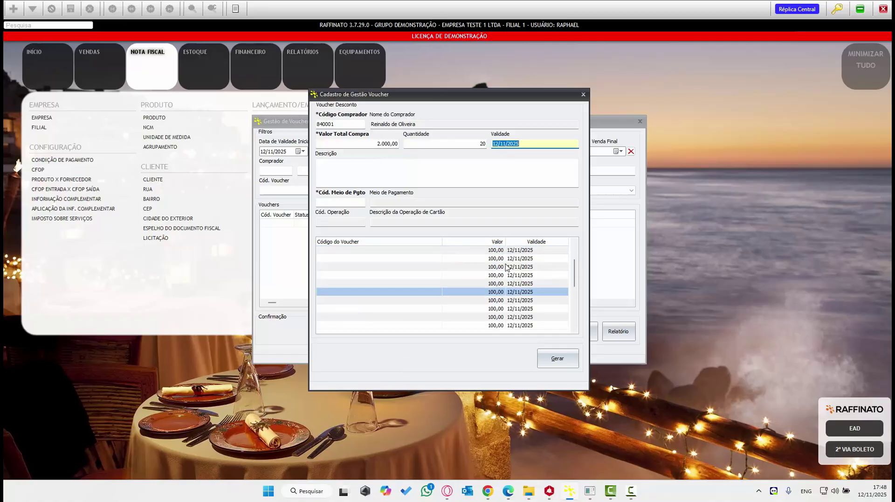
scroll(506, 267, up, 19)
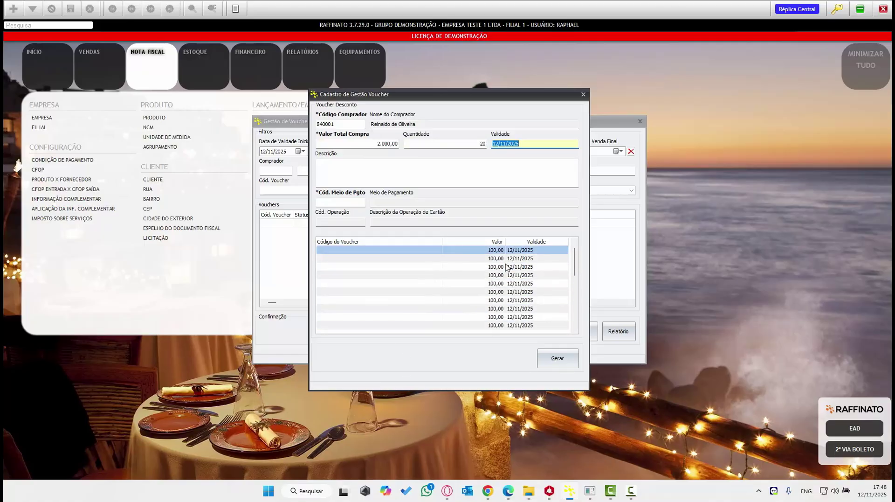
click(394, 145)
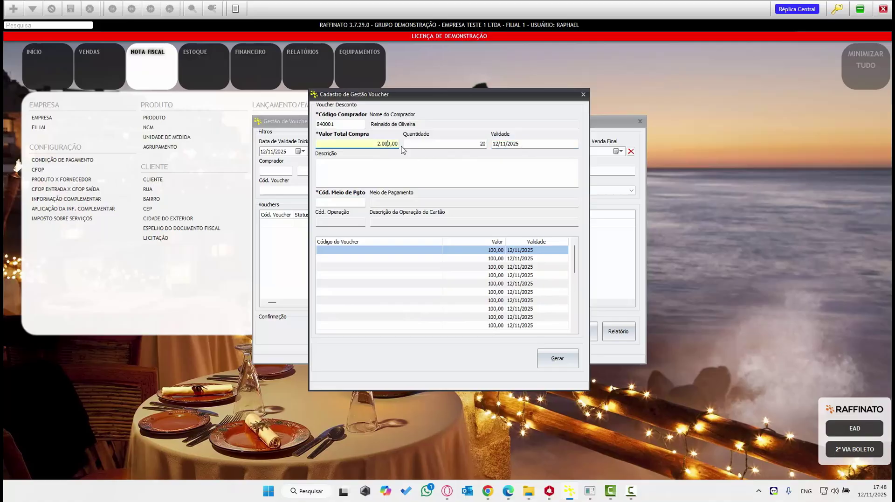
drag(397, 143, 328, 143)
key(Delete)
key(Delete)
text(1.000)
key(Tab)
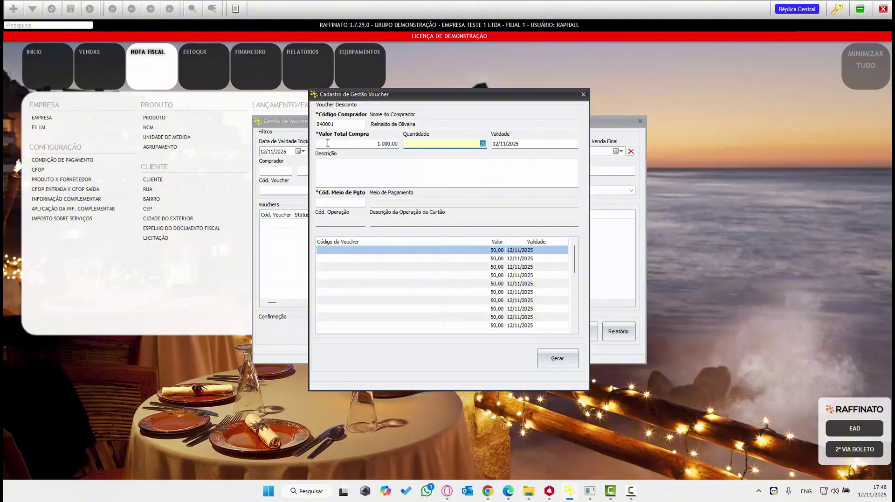
- Set quantity 4, validity 31/12/2025, and description 'Chequinho' plus the buyer's name
text(4)
key(Tab)
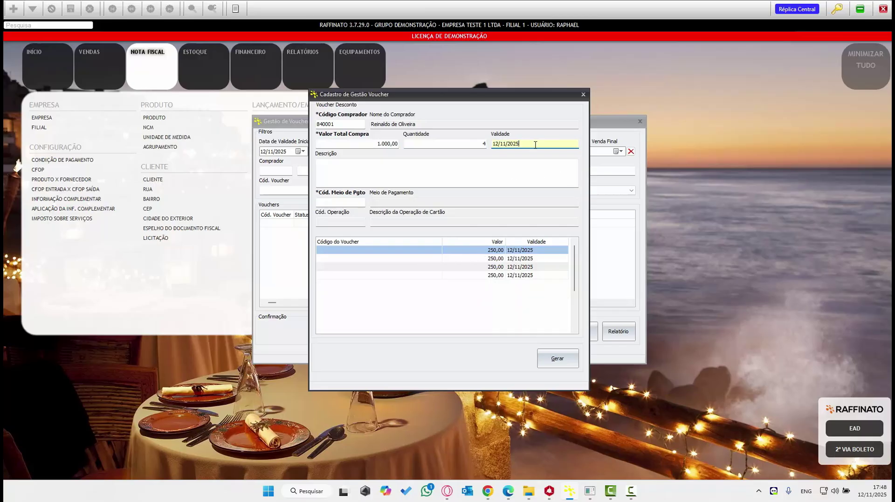
text(31122025)
click(397, 184)
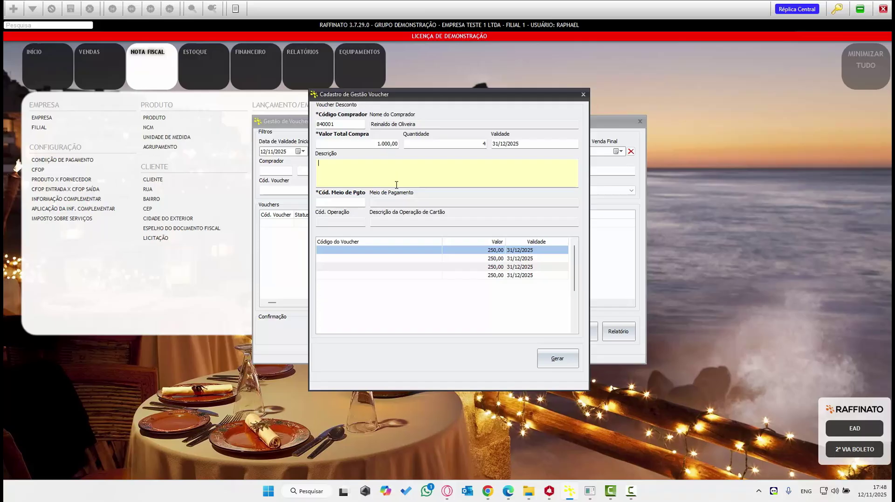
text(Chue)
key(BackSpace)
text(equinho reinaldo)
- Capitalize the buyer's name in the description and choose Pix (Conta Bancária) as payment method
click(350, 164)
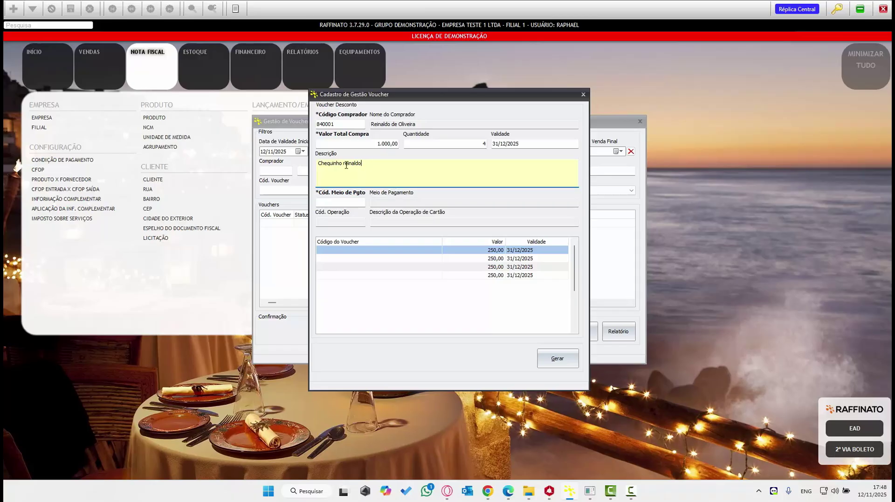
key(BackSpace)
text(R)
key(Tab)
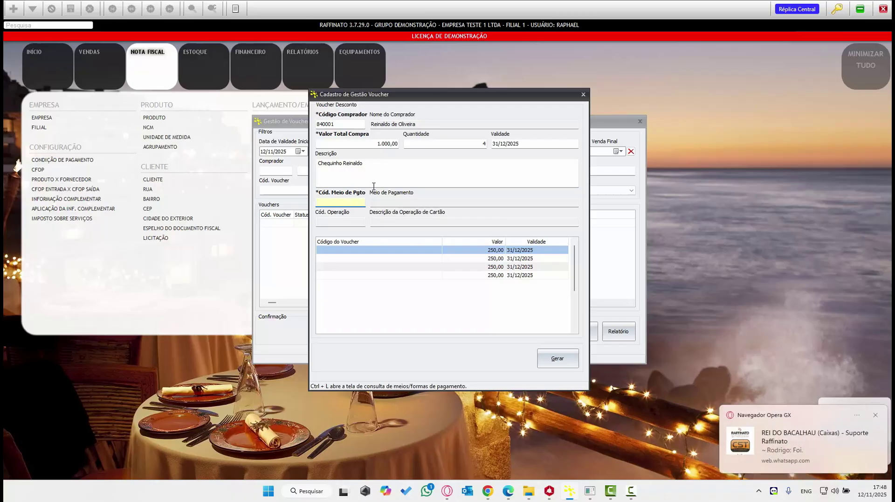
key(ctrl+l)
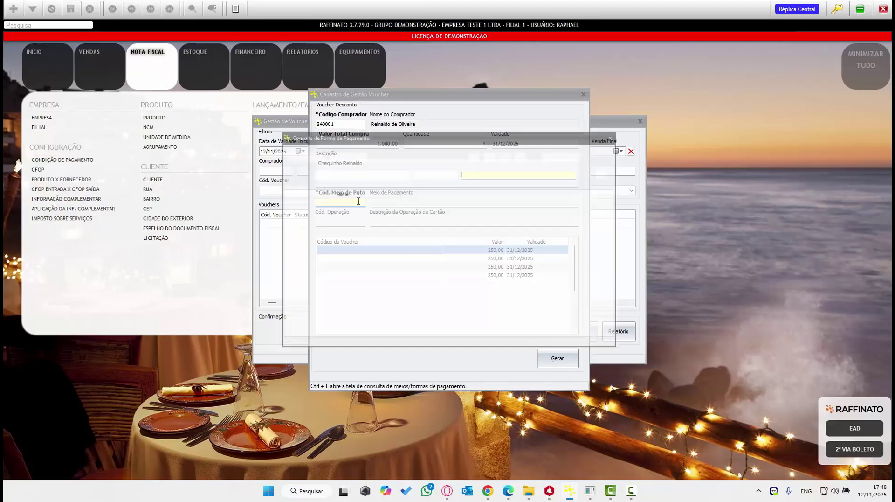
double_click(299, 243)
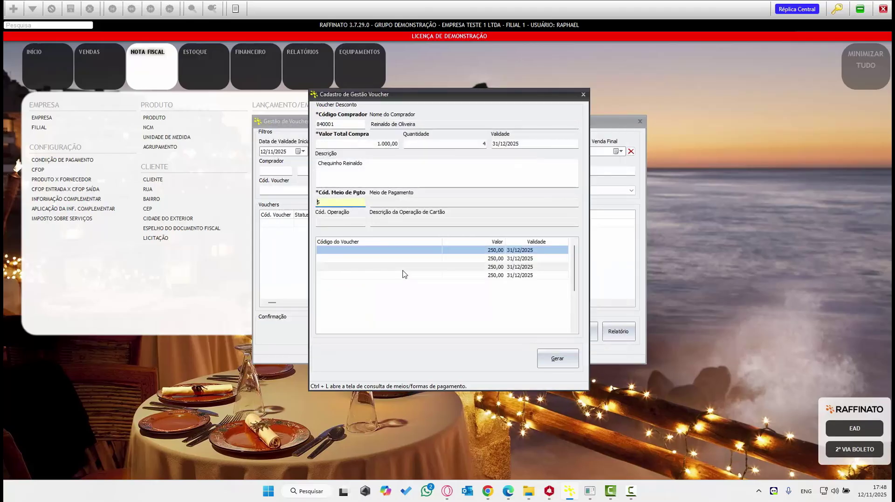
- Enter voucher codes RE123456-1 and RE123456-2 for the first two vouchers
click(351, 252)
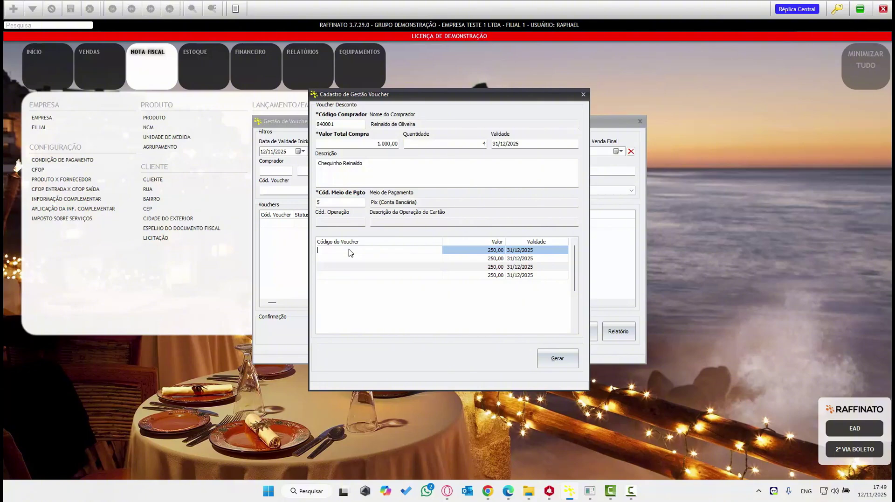
text(RE123456-1)
click(334, 259)
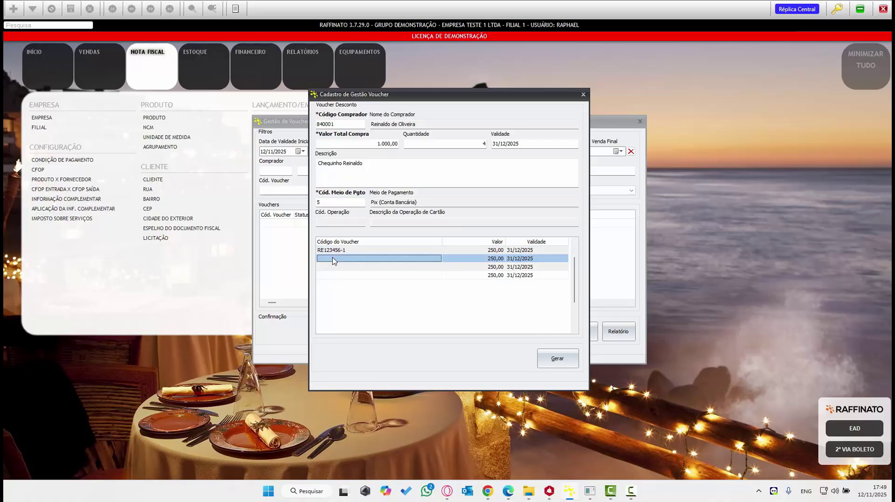
click(352, 261)
text(RE123456-2)
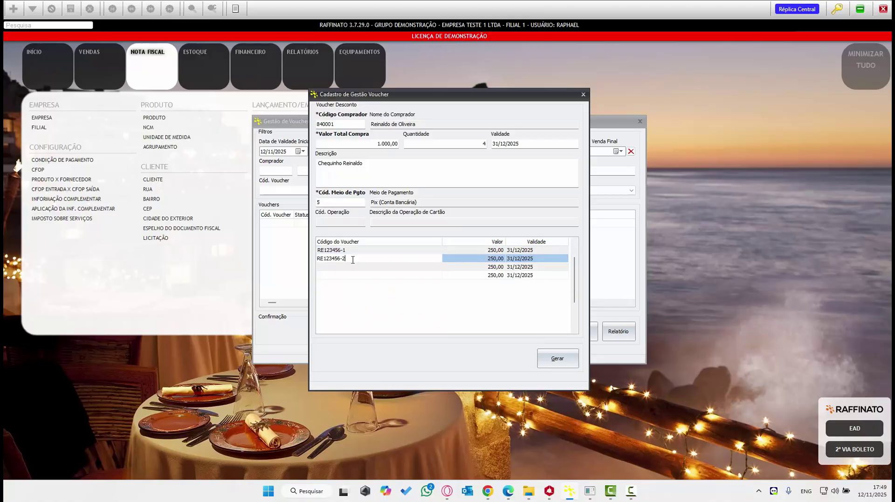
- Enter codes RE123456-3 and RE123456-4 for the remaining two vouchers
click(349, 269)
click(349, 268)
text(RE123456-1)
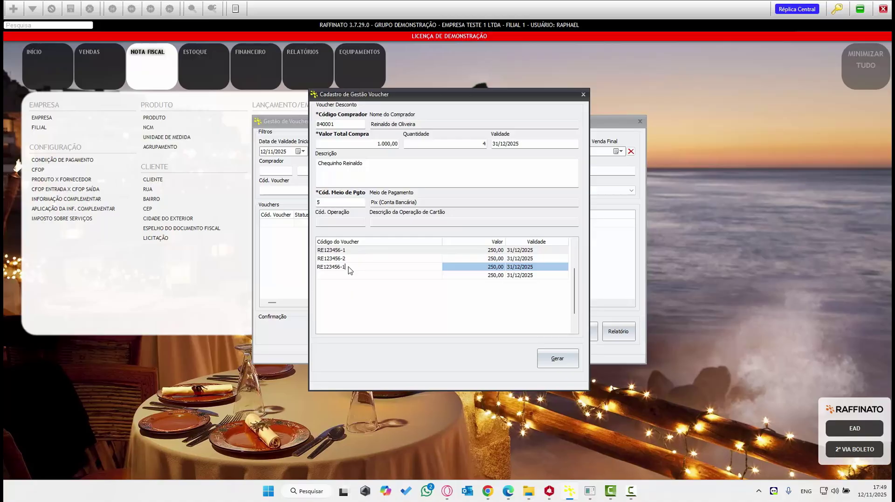
key(BackSpace)
text(3)
click(359, 279)
click(360, 279)
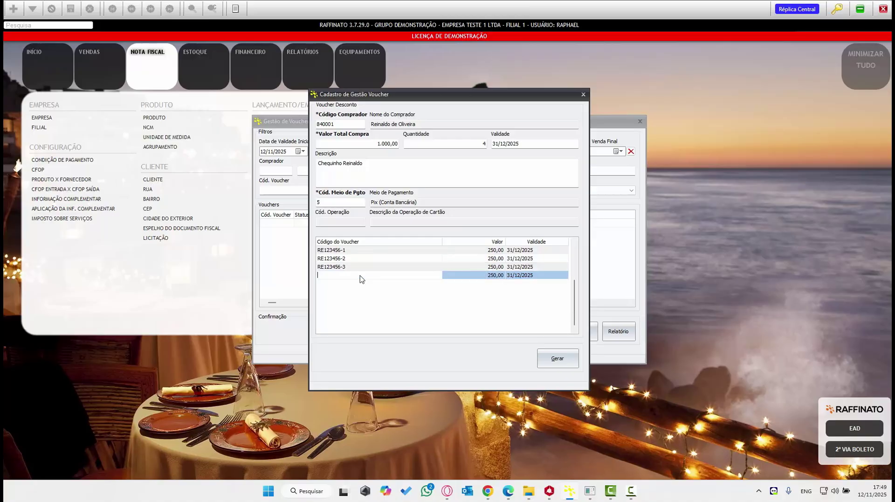
text(RE123456-1)
key(BackSpace)
text(4)
- Generate the four vouchers, save the 1.000,00 CHEQUINHO NF-e, and close its window
click(550, 364)
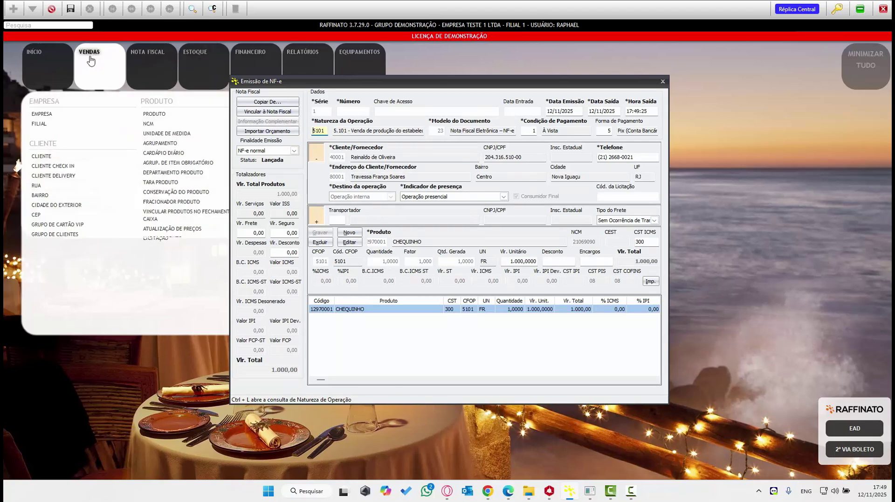
click(70, 11)
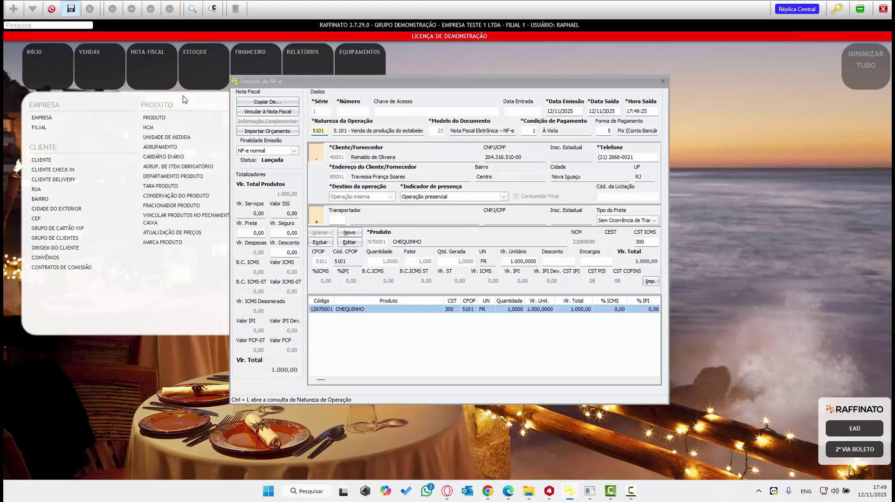
click(447, 258)
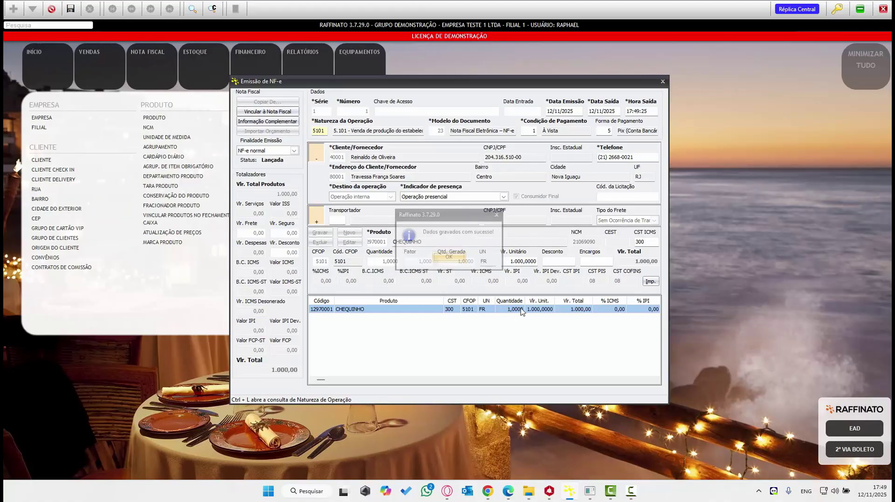
click(661, 82)
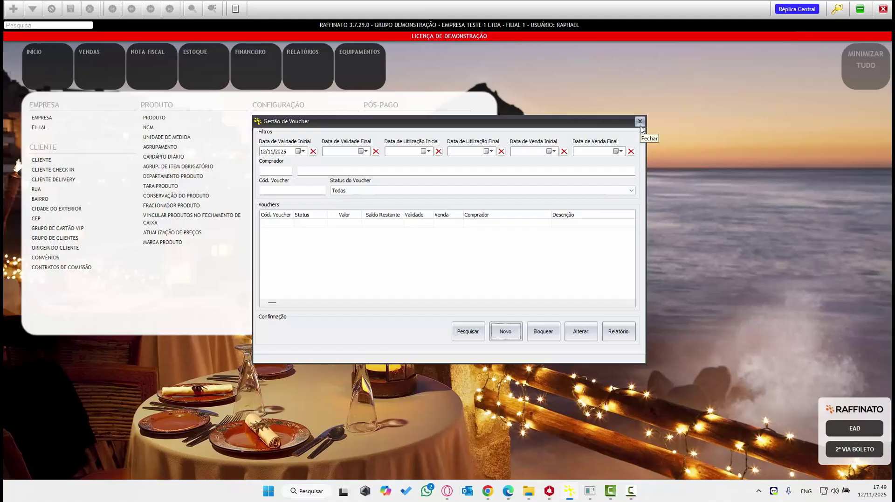
- Send launched NF-e nº 1 from Enviar NF-e and accept generating its titles
click(640, 126)
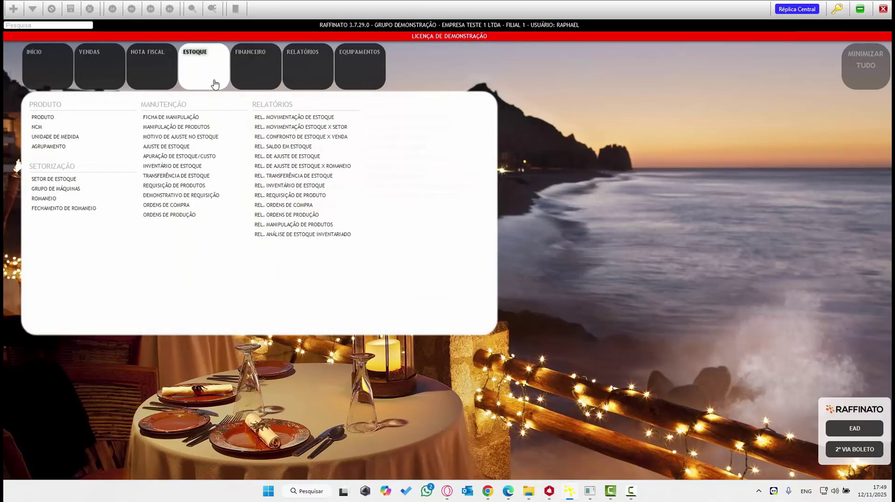
mouse_move(151, 89)
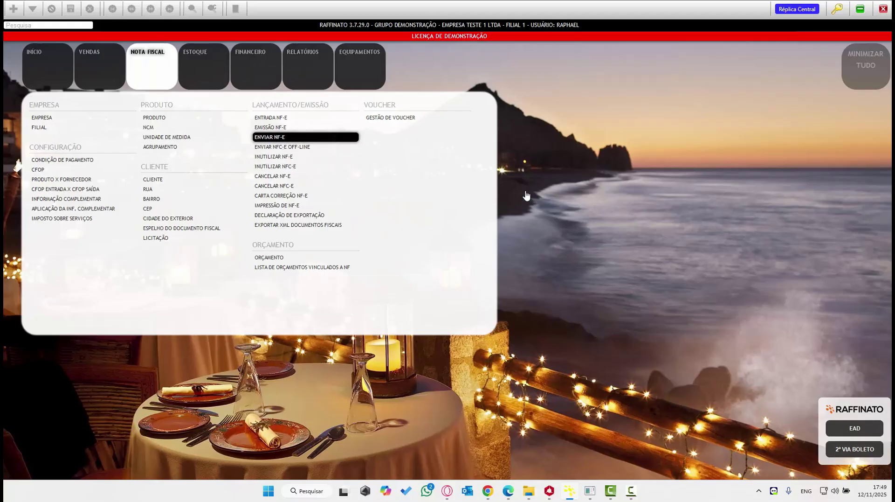
click(283, 138)
click(358, 146)
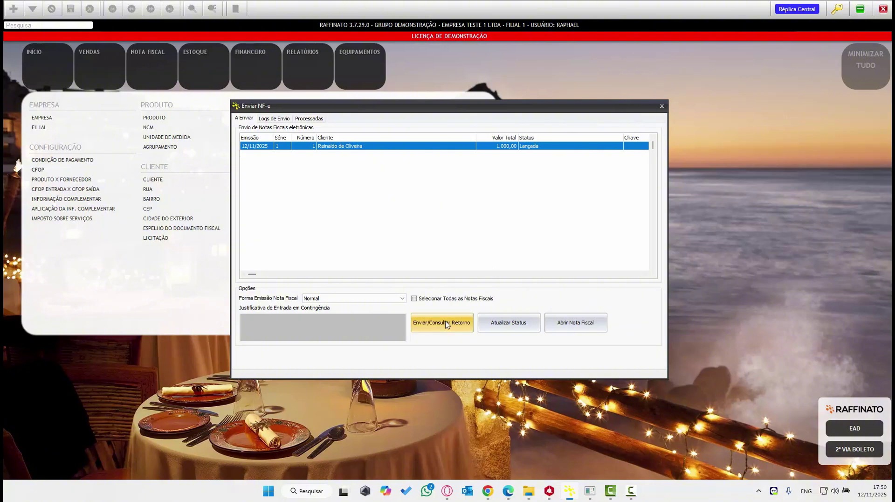
click(460, 325)
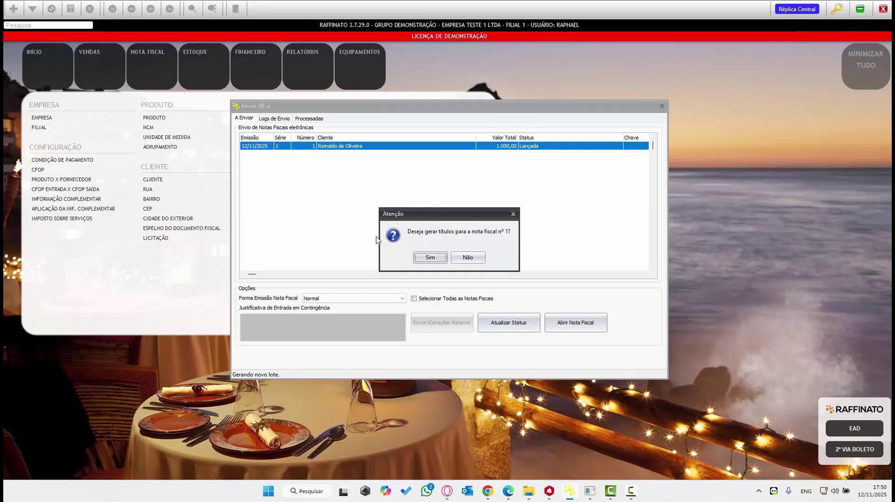
click(429, 257)
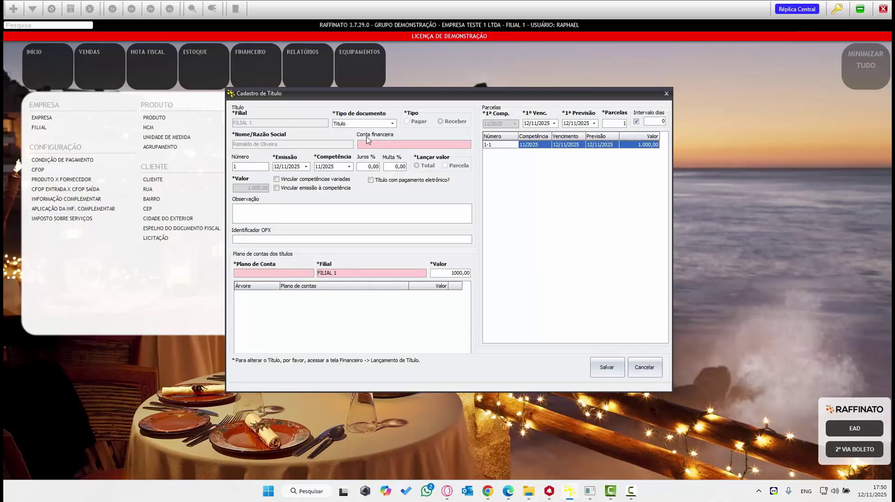
- Set the title's financial account to ITAU
click(387, 143)
key(Return)
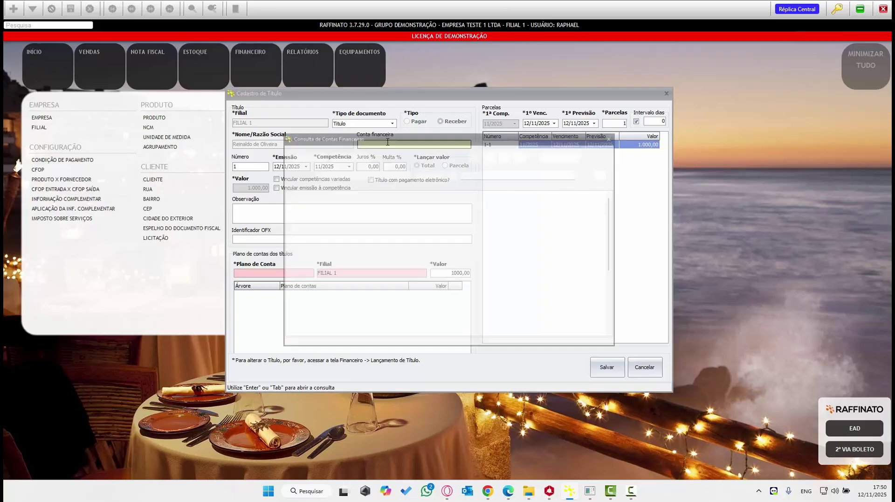
key(Down)
key(Down)
key(Down)
key(Down)
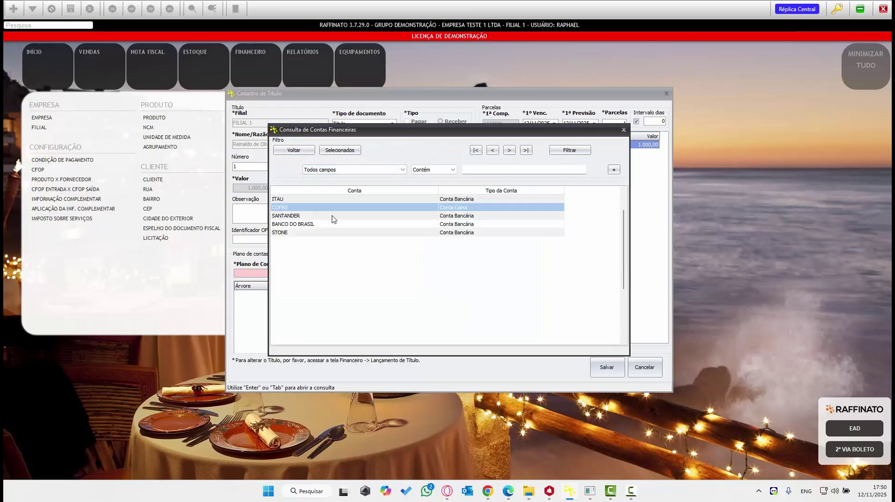
key(Up)
key(Up)
key(Up)
key(Up)
key(Return)
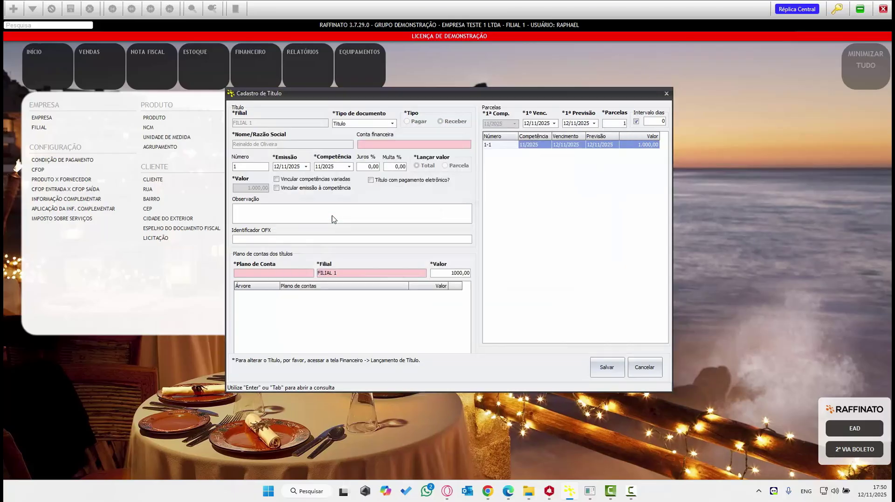
key(Tab)
key(Tab)
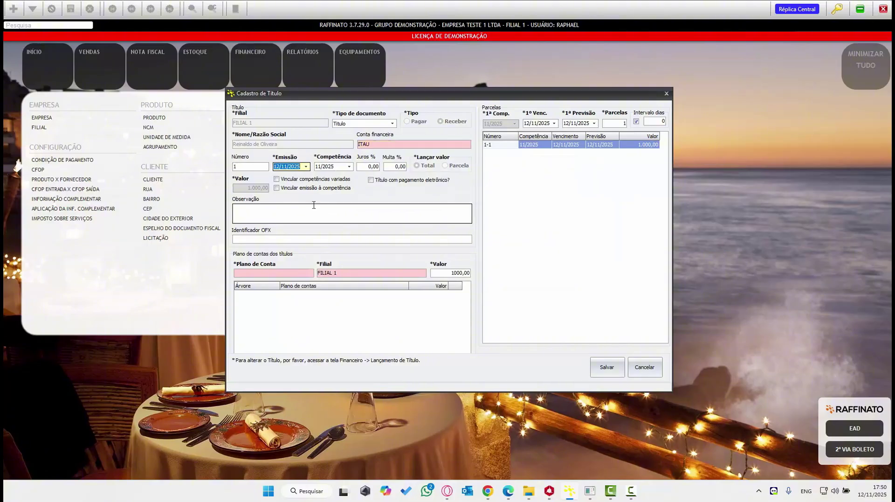
- Allocate the 1.000,00 to the Voucher chart account
click(260, 271)
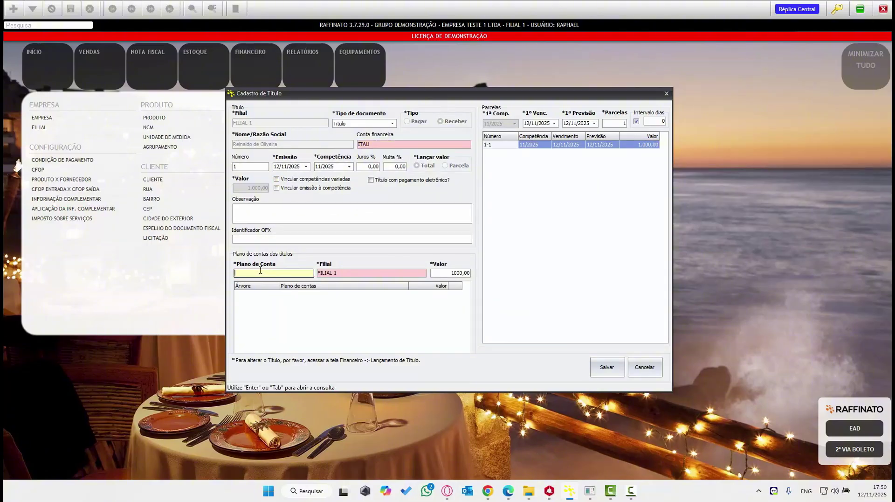
key(Return)
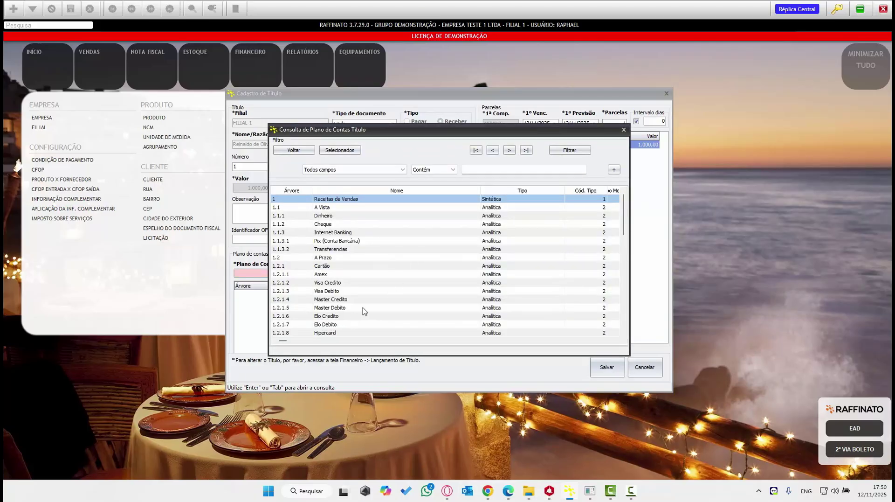
key(Down)
key(Down)
key(Down)
key(Down)
key(Down)
key(Down)
key(Down)
key(Down)
key(Down)
key(Down)
key(Down)
key(Down)
key(Down)
key(Down)
key(Down)
key(Down)
key(Down)
key(Down)
key(Down)
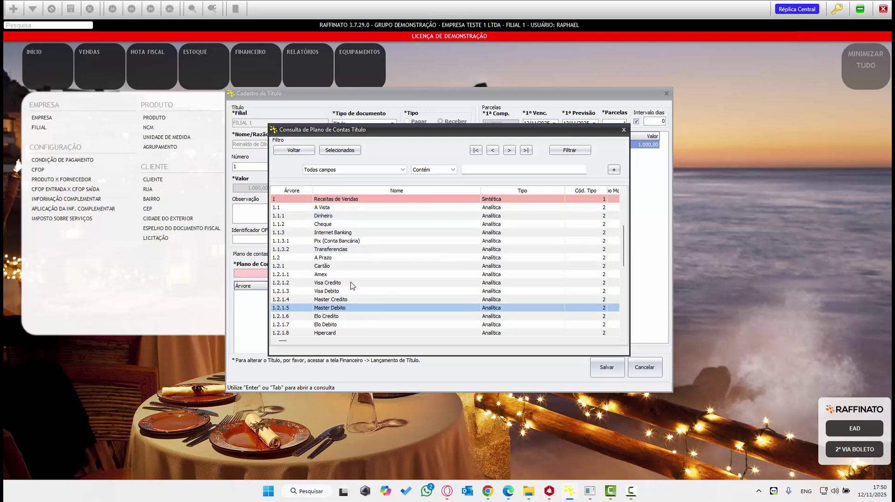
scroll(350, 282, up, 7)
scroll(350, 282, down, 15)
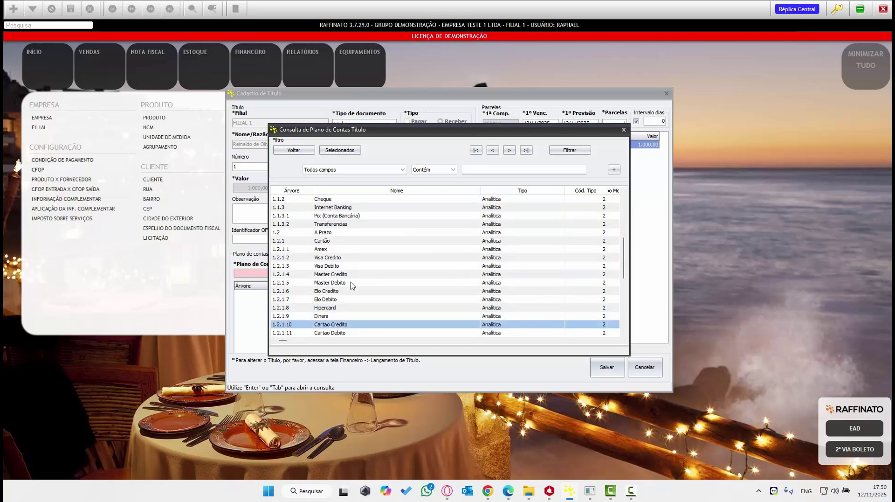
scroll(344, 292, down, 5)
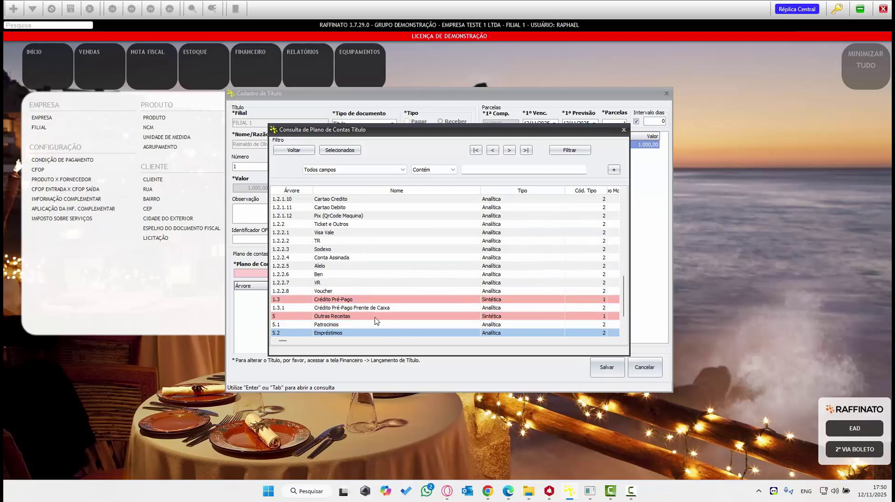
key(Return)
key(Return)
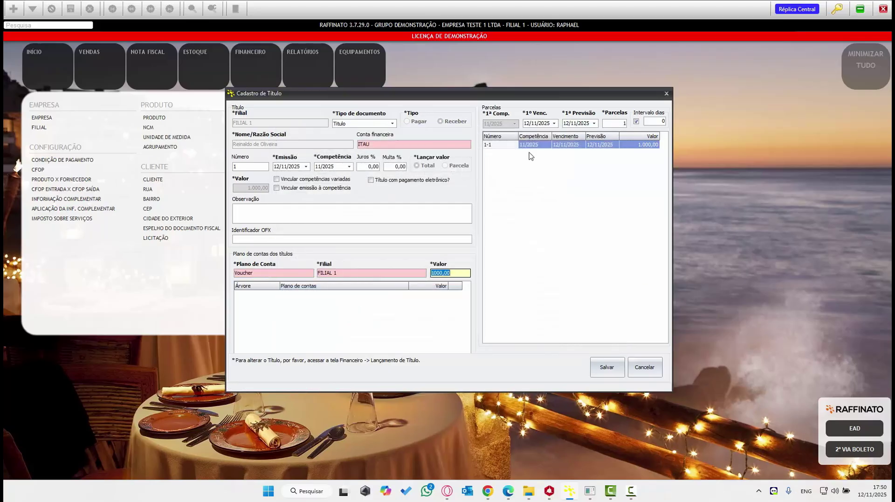
key(Return)
- Keep 12/11/2025 as the first due date and save the title
click(555, 123)
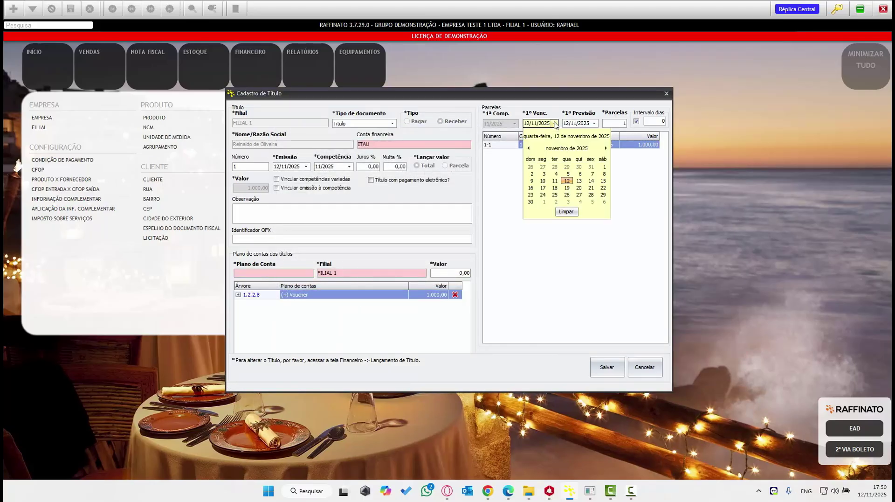
click(567, 181)
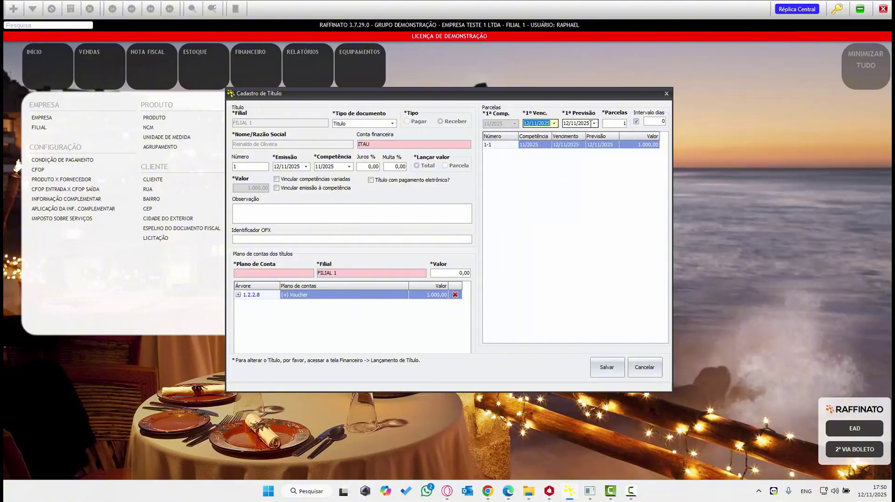
click(606, 367)
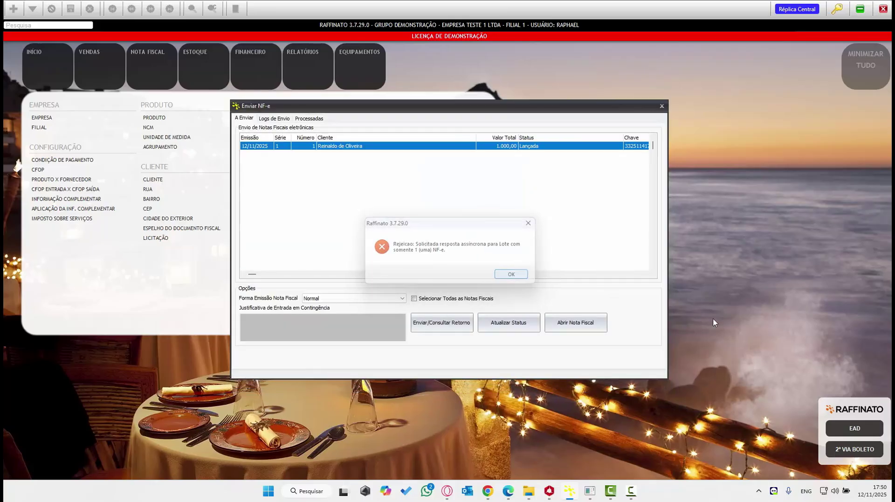
- Dismiss the NF-e rejection message and close the Enviar NF-e window
key(Return)
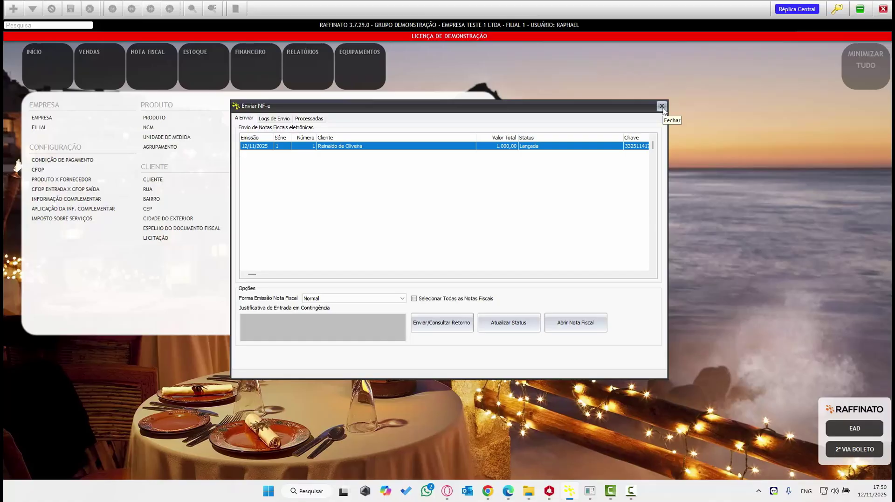
click(663, 109)
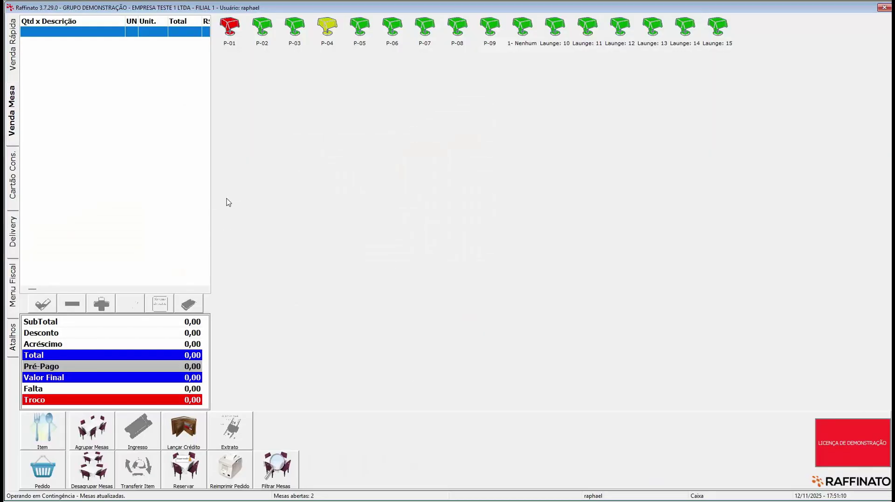
- Open table P-04's order, zero the service fee for a 150,00 total, and begin payment
click(325, 44)
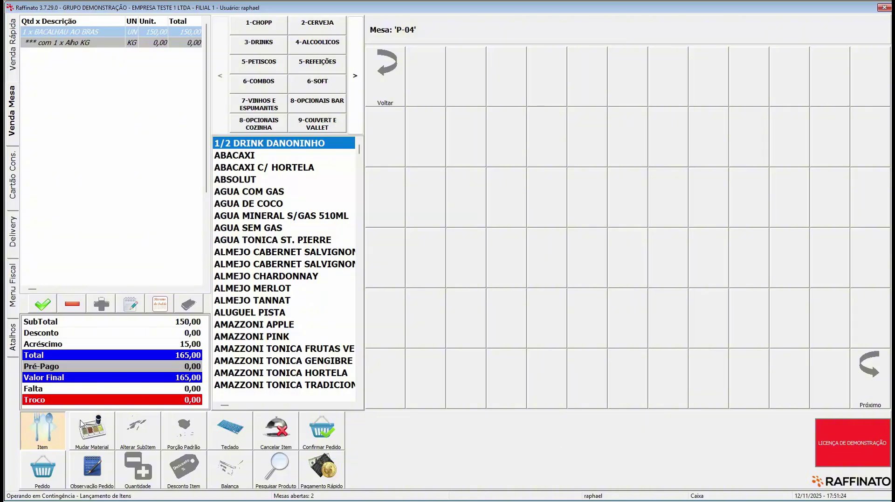
click(45, 474)
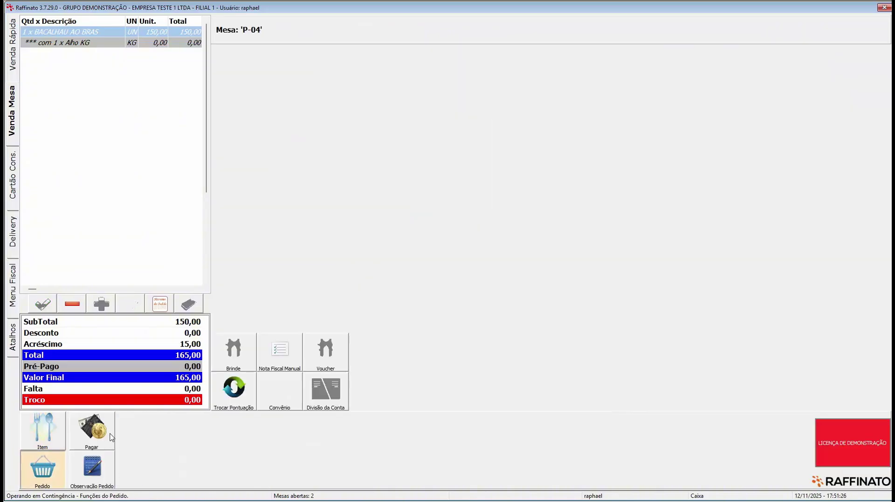
click(202, 480)
key(Delete)
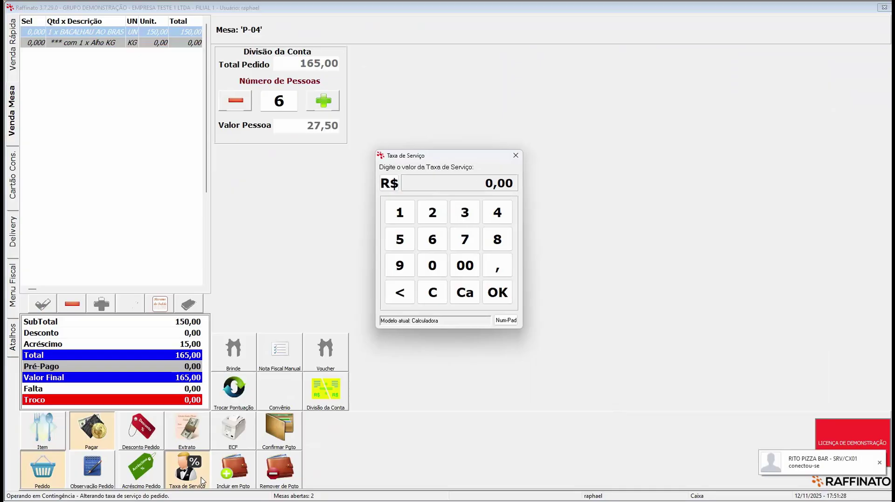
key(Return)
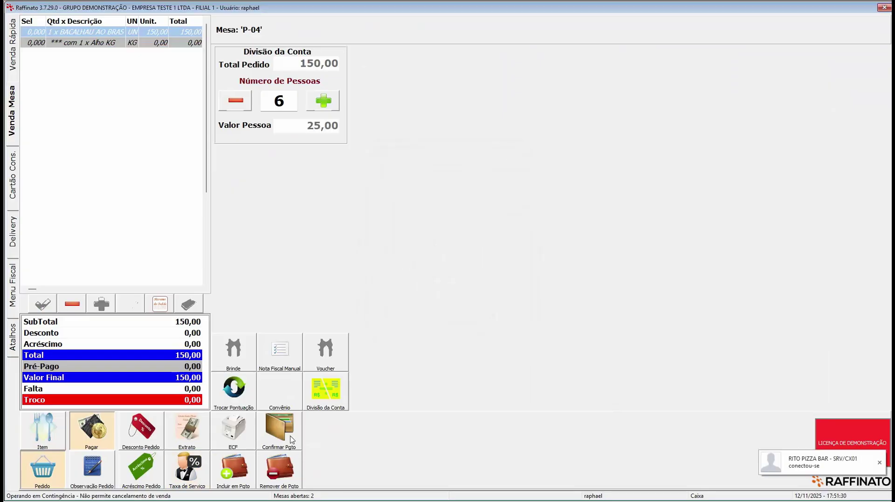
click(291, 438)
- Open voucher redemption and look up the entered voucher's value and remaining balance
click(325, 368)
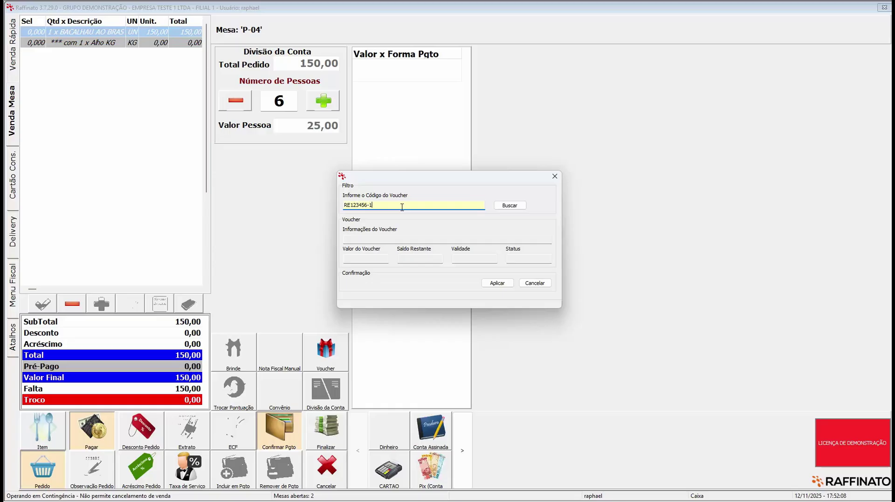
click(505, 208)
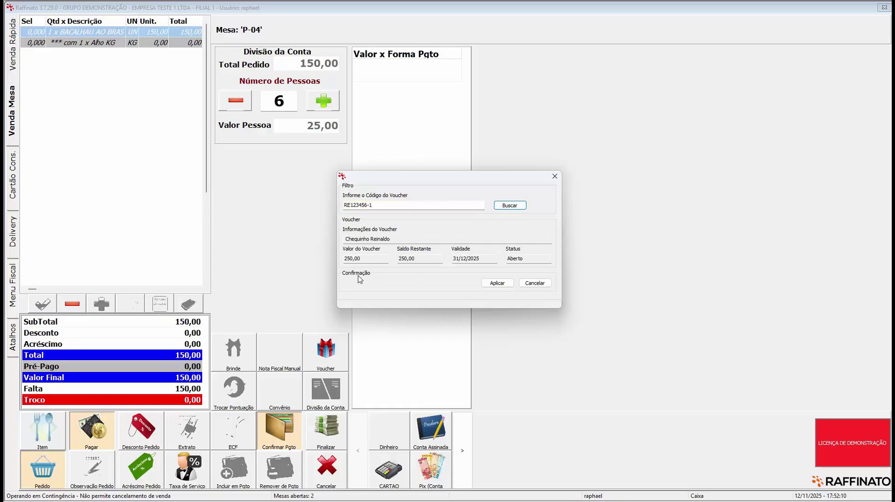
click(367, 259)
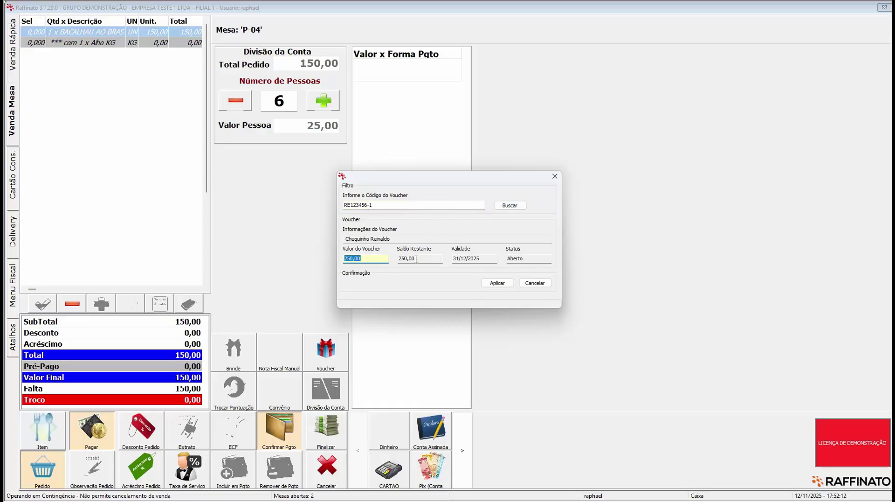
key(Tab)
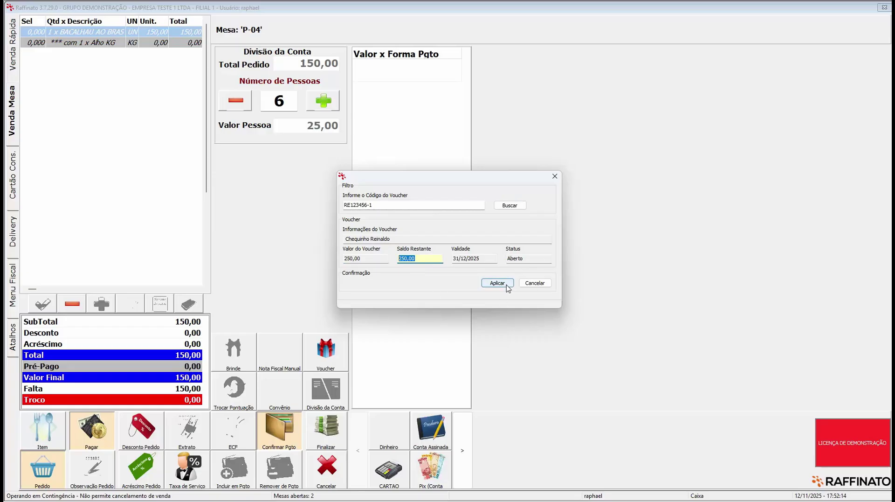
- Apply 149,99 as an order discount with reason Resgate de Chequinho
click(508, 285)
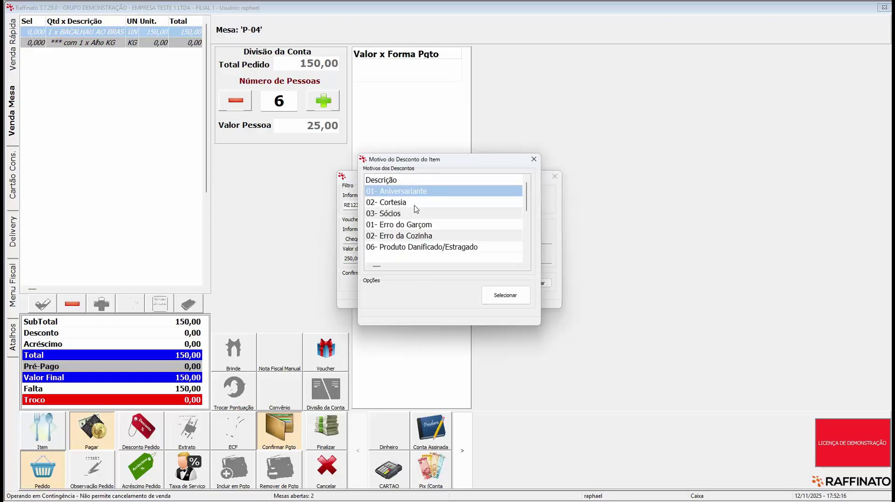
scroll(417, 206, down, 5)
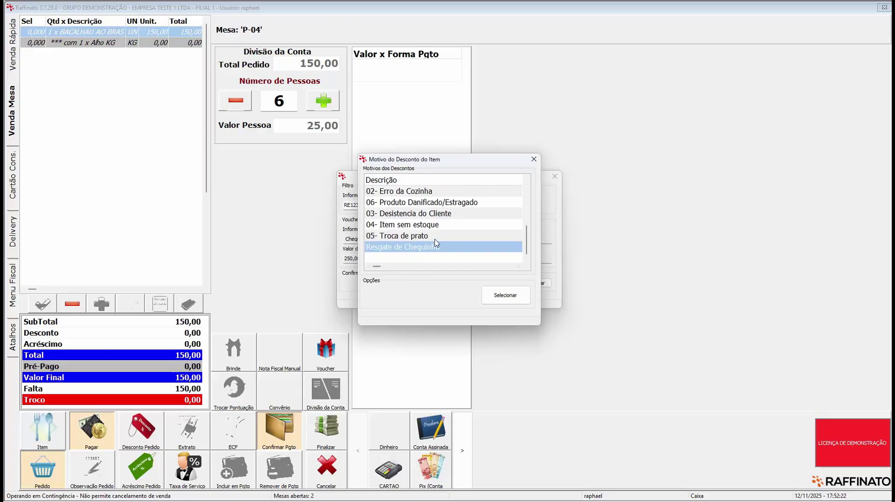
click(482, 286)
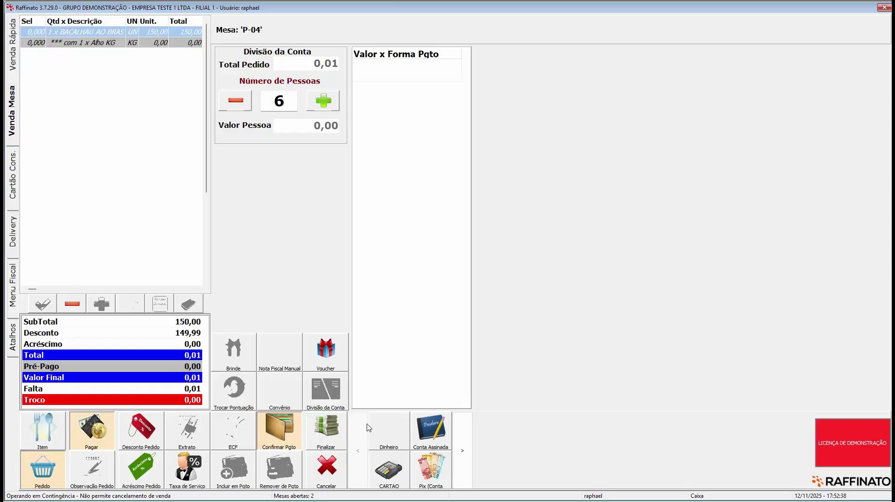
- Pay the remaining 0,01 with Dinheiro and return to the main Raffinato window
click(458, 452)
click(358, 450)
click(459, 451)
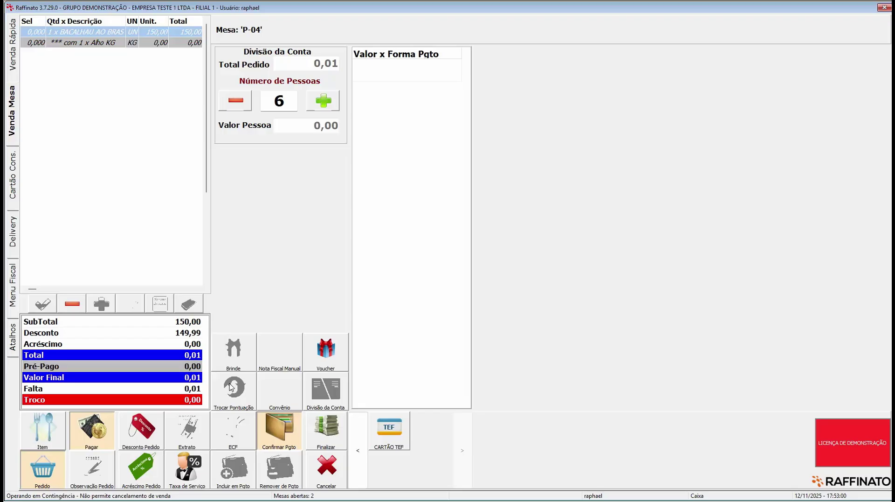
click(357, 448)
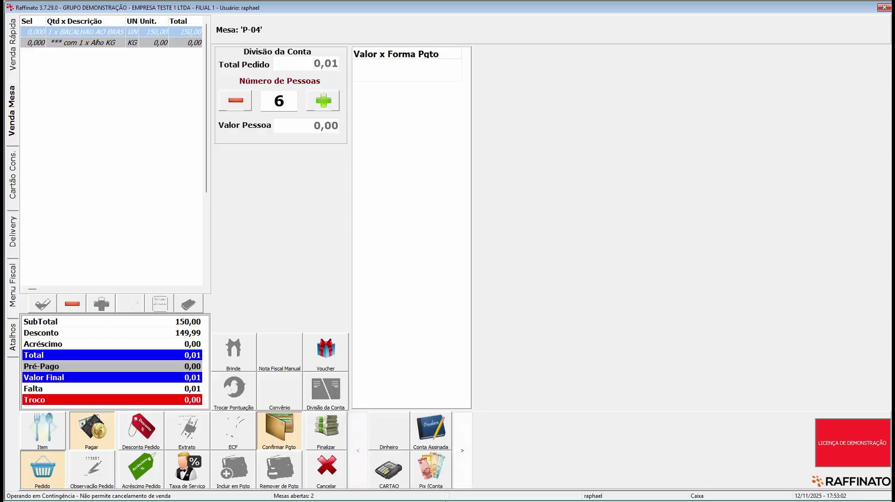
click(462, 450)
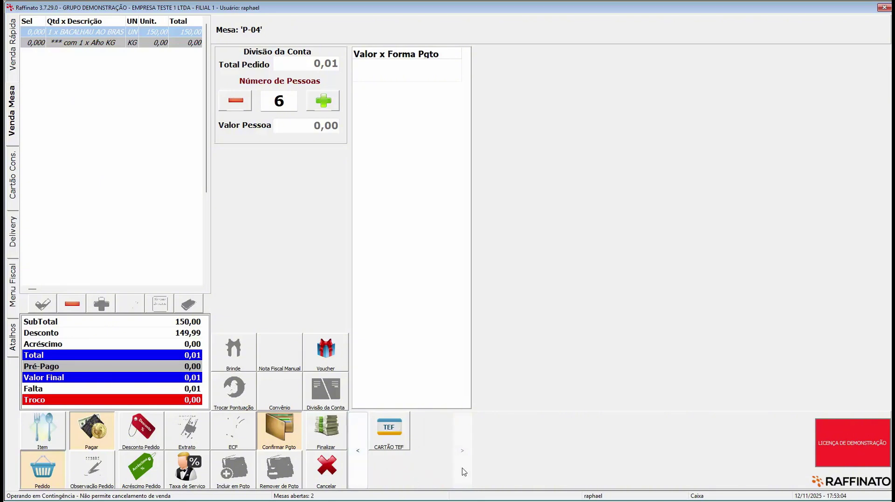
click(355, 454)
click(402, 433)
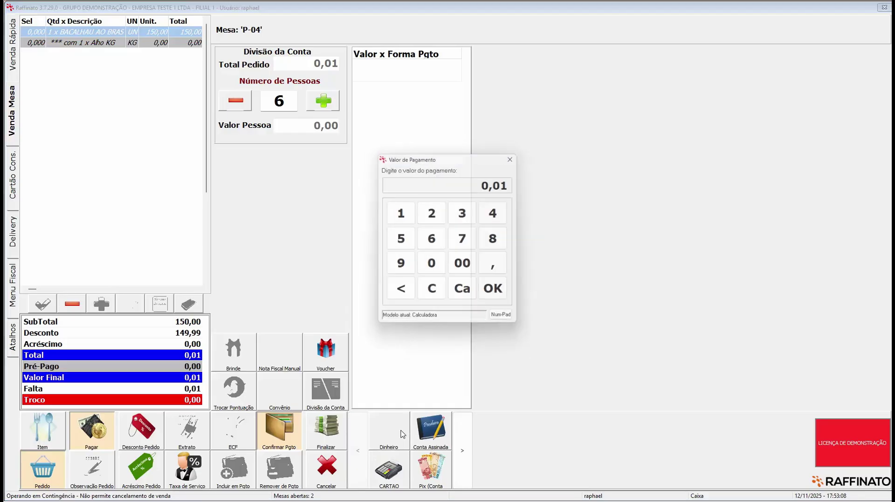
key(Return)
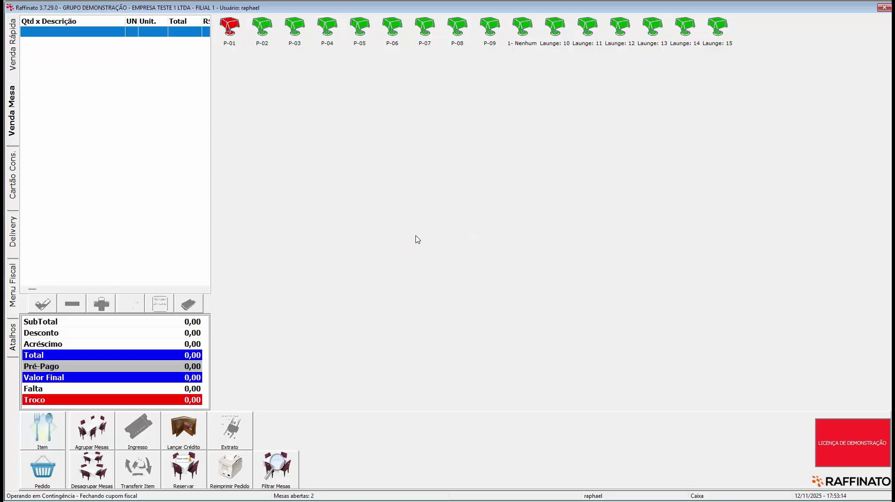
key(super)
- Open NOTA FISCAL > GESTÃO DE VOUCHER, select RE123456-1 and generate its Relatório
click(573, 490)
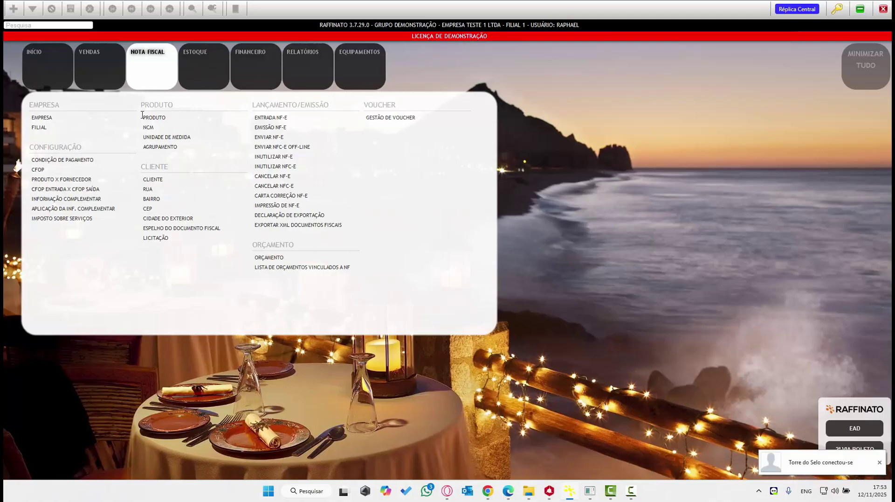
click(388, 122)
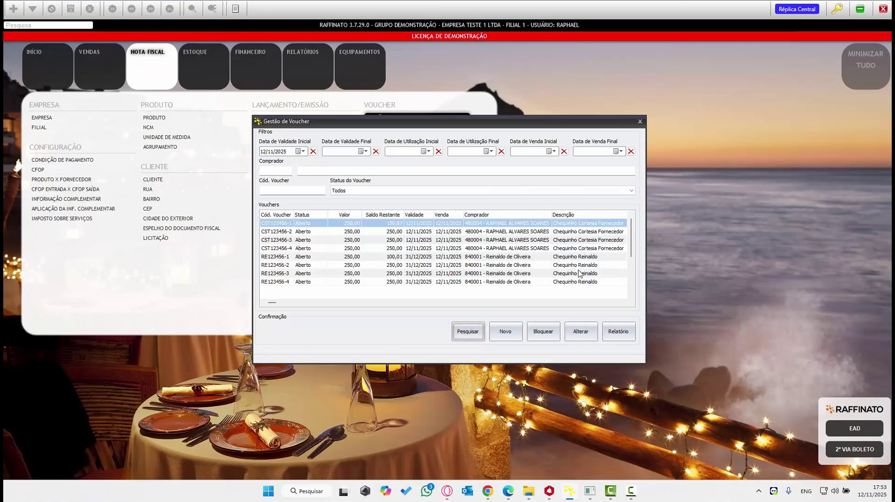
click(577, 259)
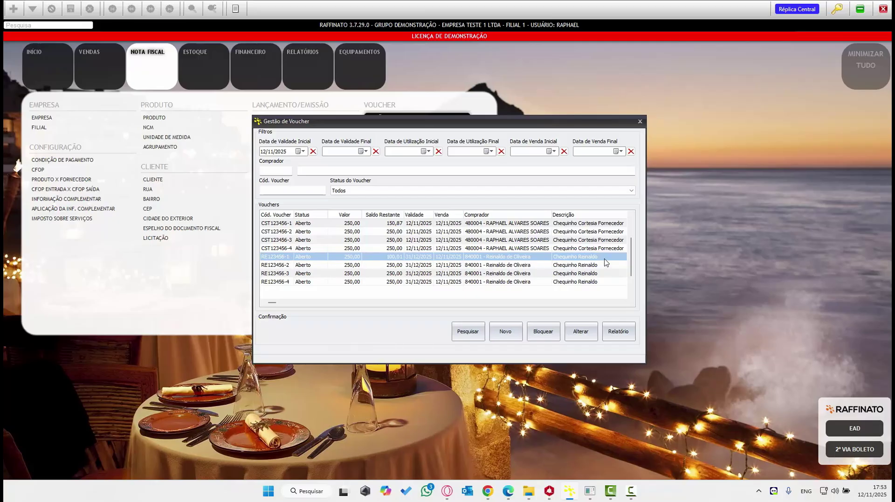
click(618, 332)
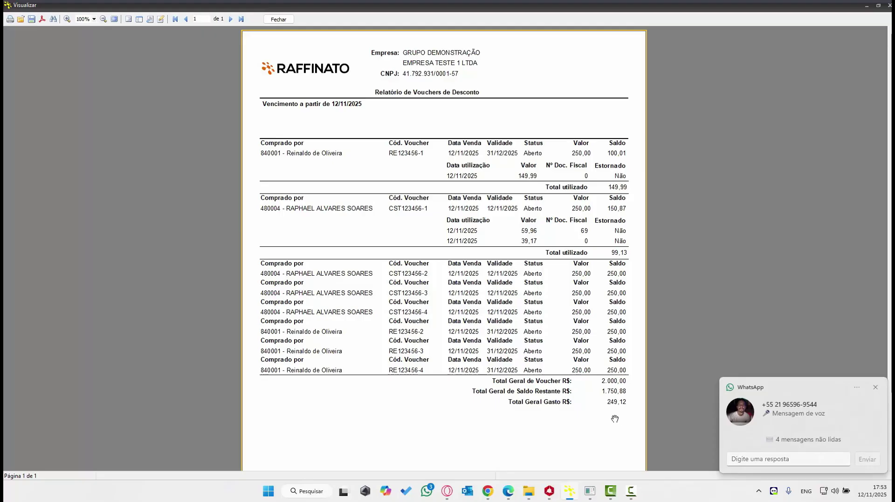
- Dismiss the WhatsApp notification, close the Visualizar preview, and select RE123456-2
click(875, 386)
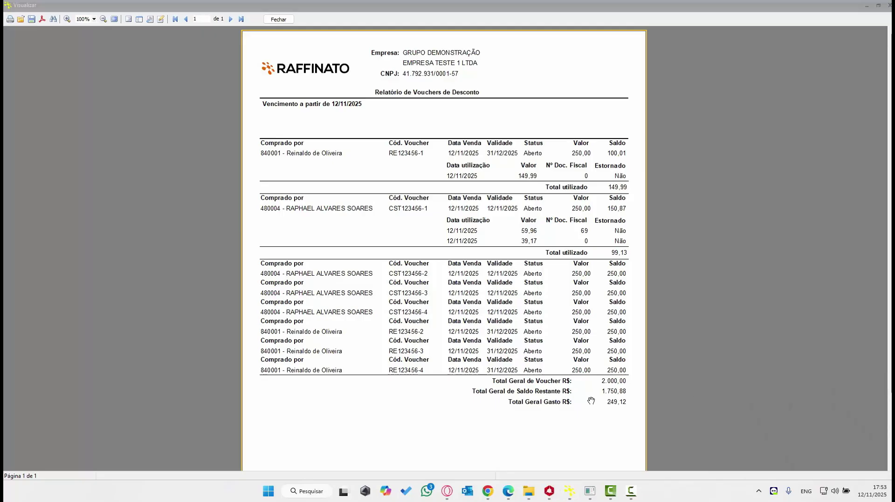
click(275, 21)
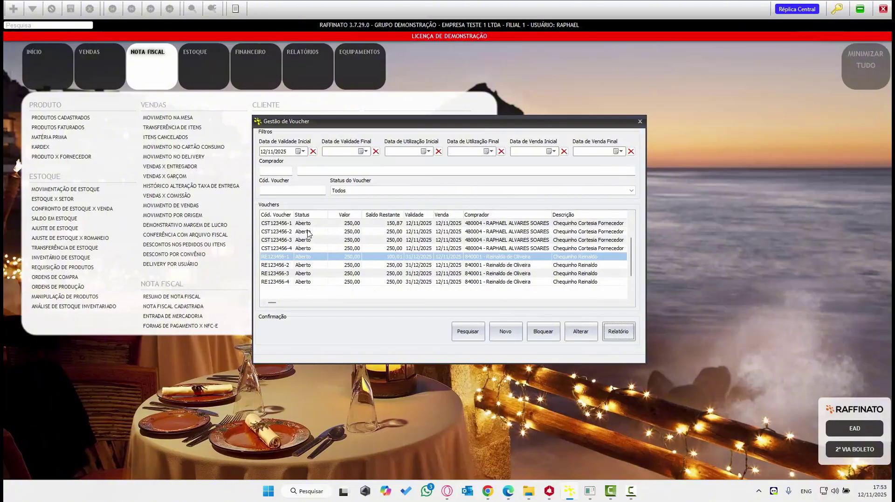
click(284, 265)
- Block voucher CST123456-4 with Bloquear and acknowledge the success message
click(283, 258)
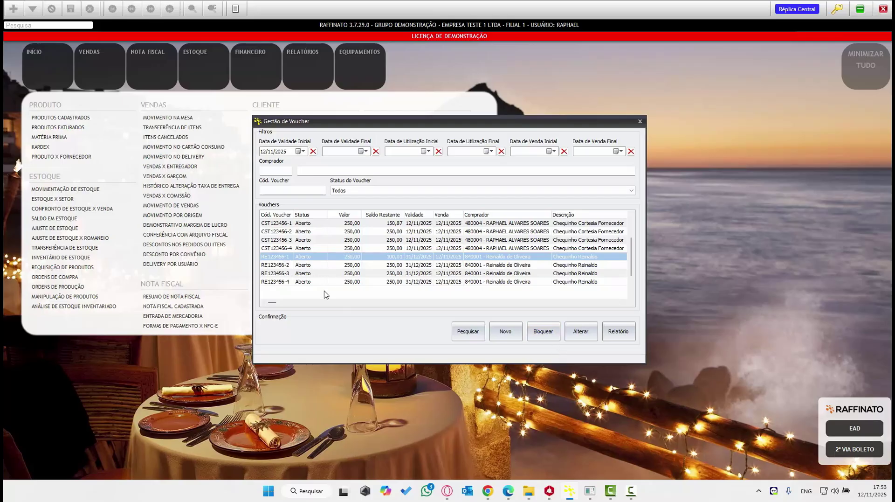
click(299, 250)
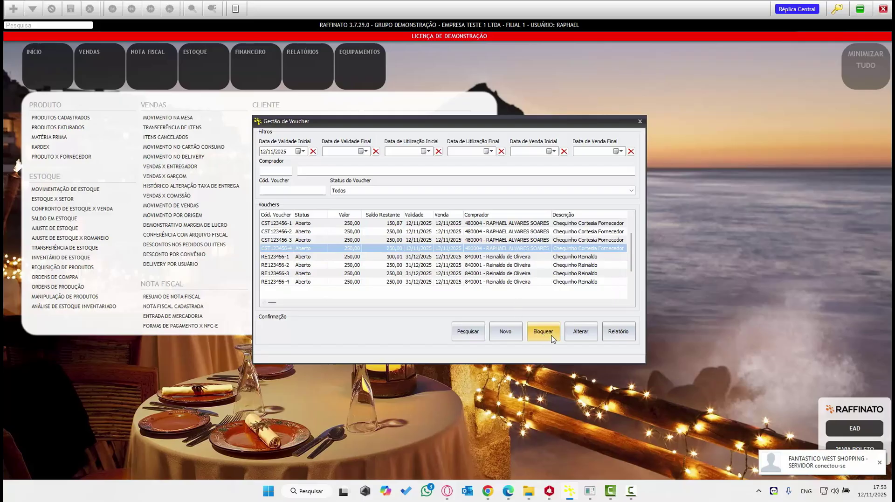
click(534, 330)
key(Return)
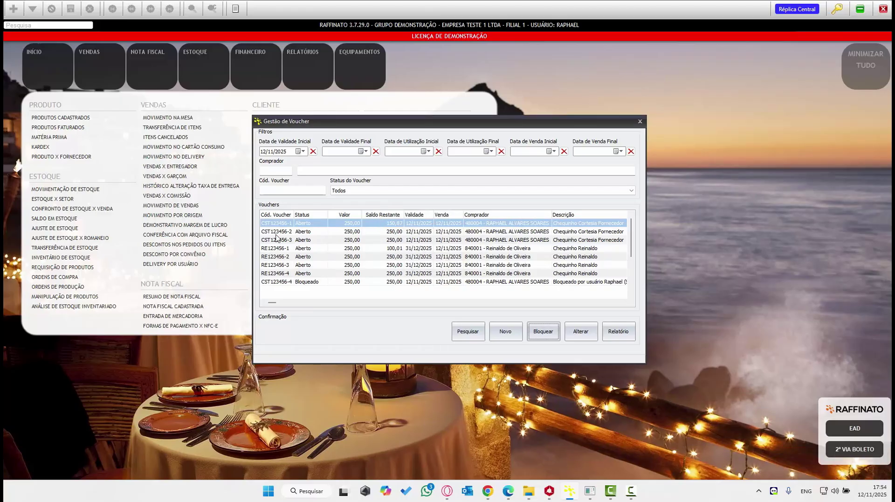
click(285, 259)
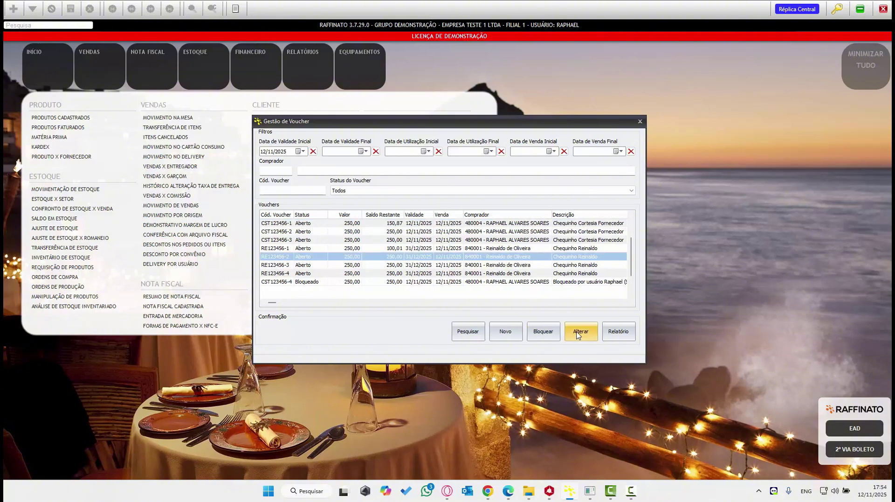
click(581, 331)
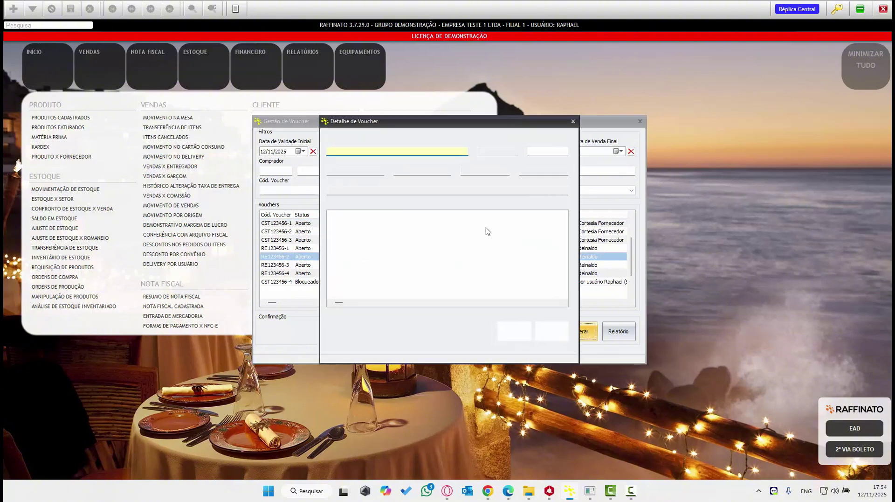
click(432, 172)
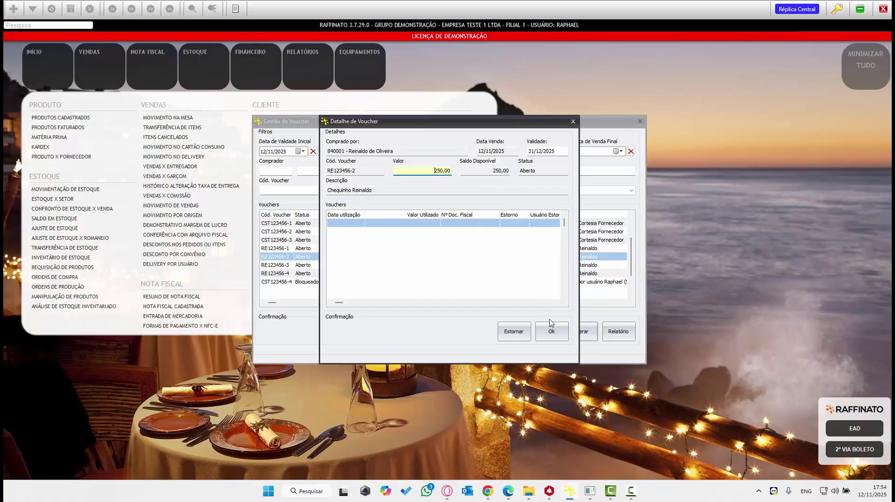
click(573, 122)
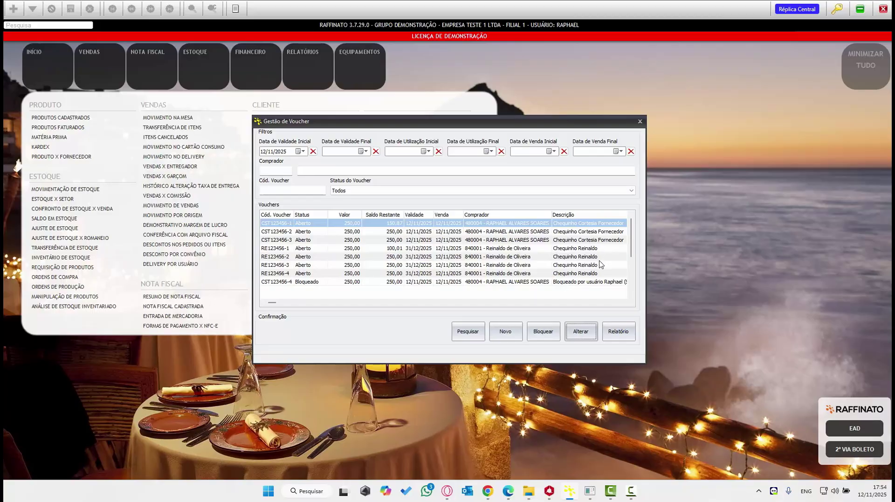
click(390, 250)
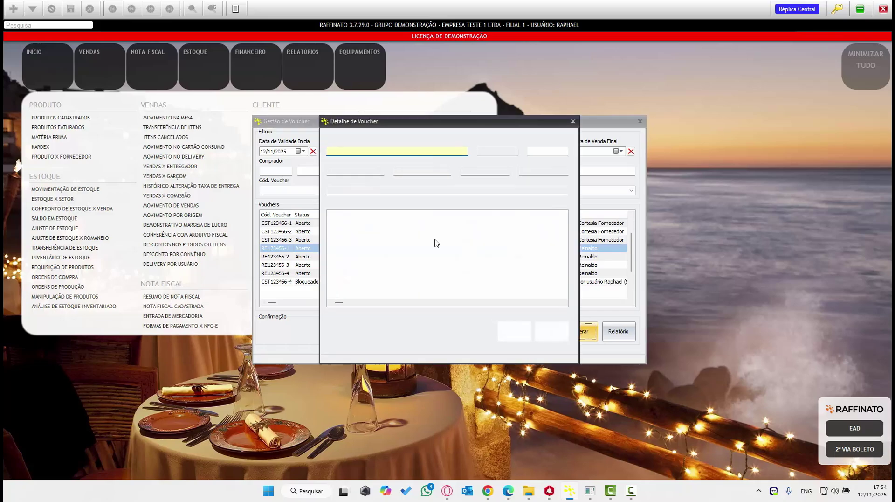
click(409, 225)
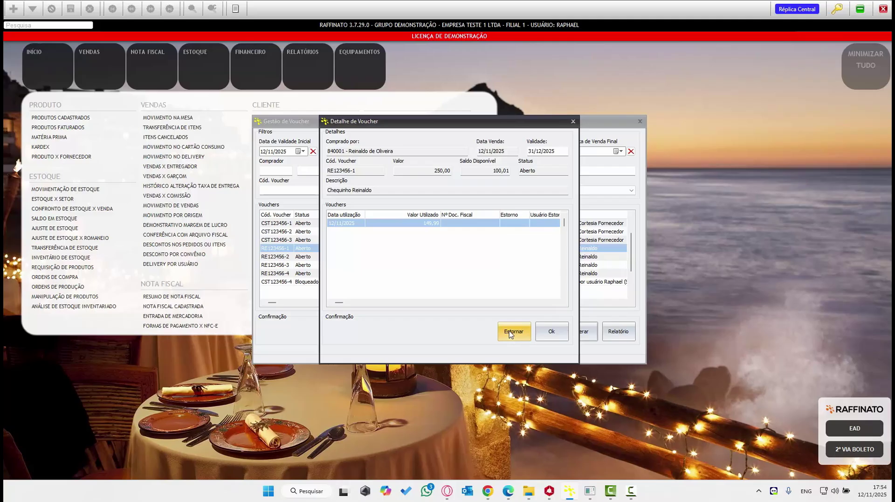
click(573, 121)
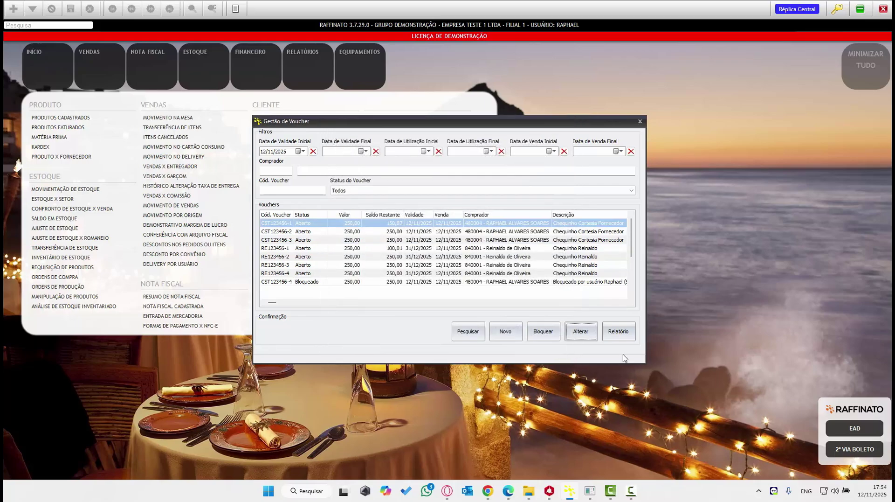
click(513, 337)
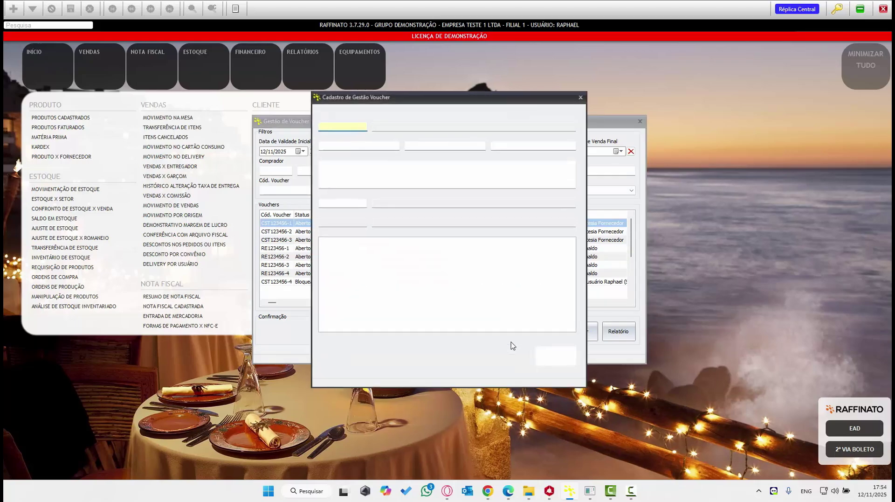
click(583, 95)
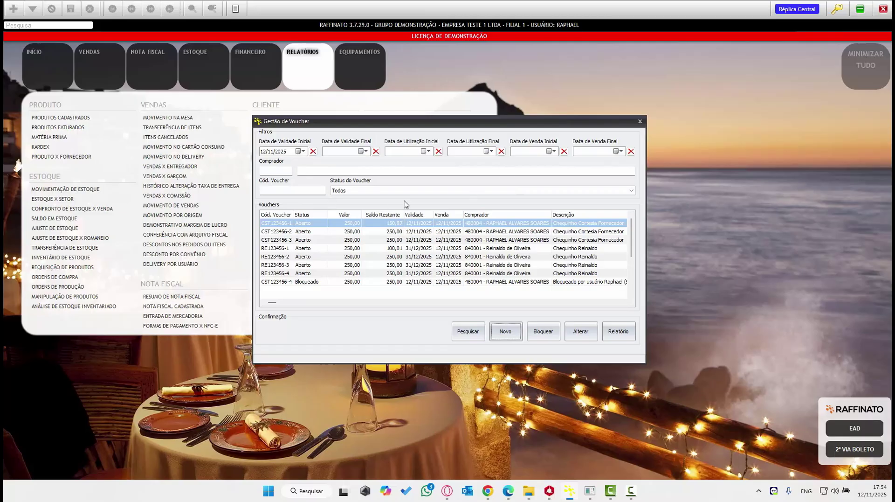
click(446, 189)
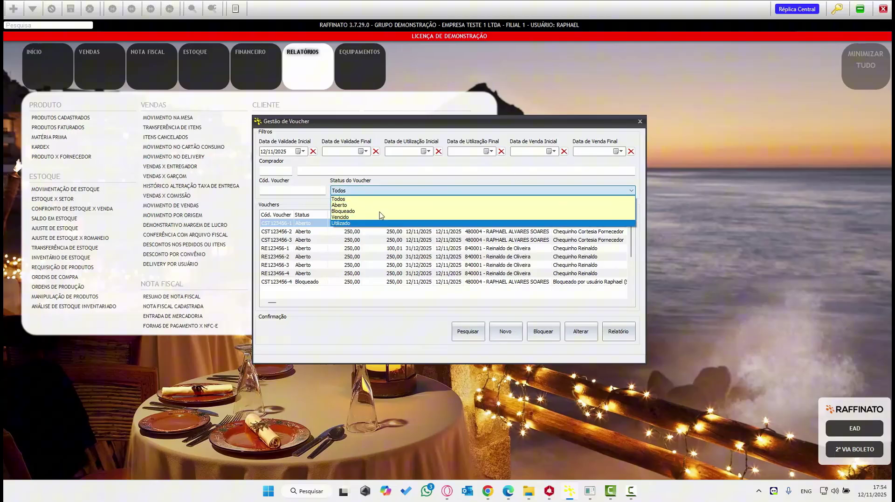
click(347, 210)
click(479, 341)
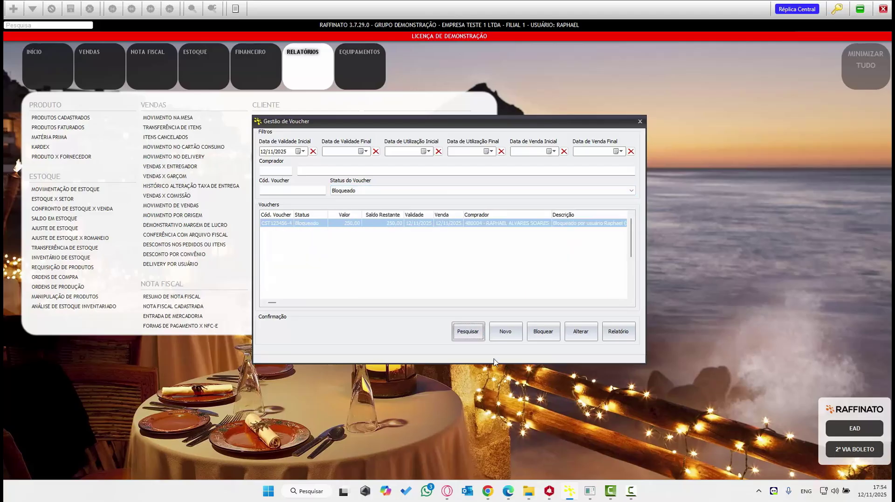
click(411, 190)
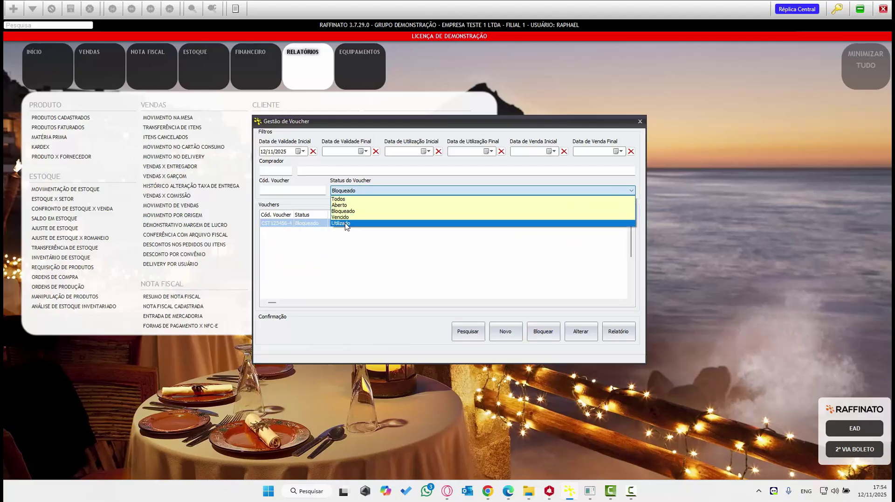
click(345, 223)
click(460, 337)
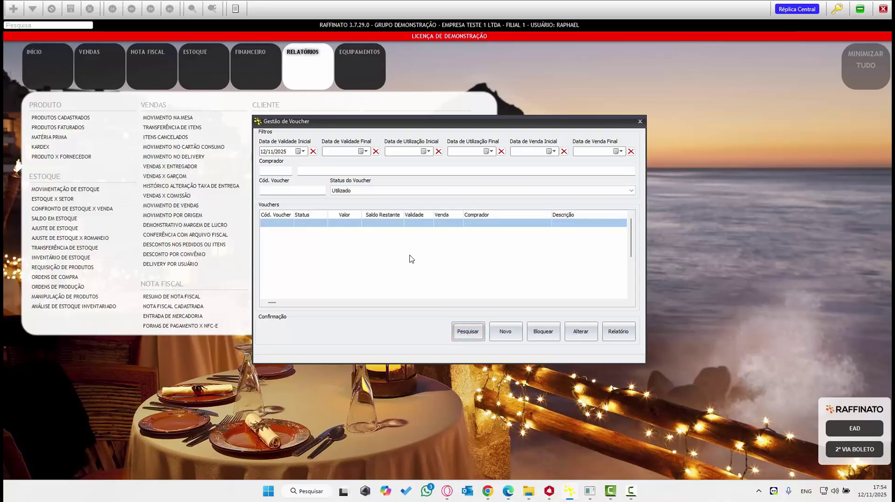
click(371, 190)
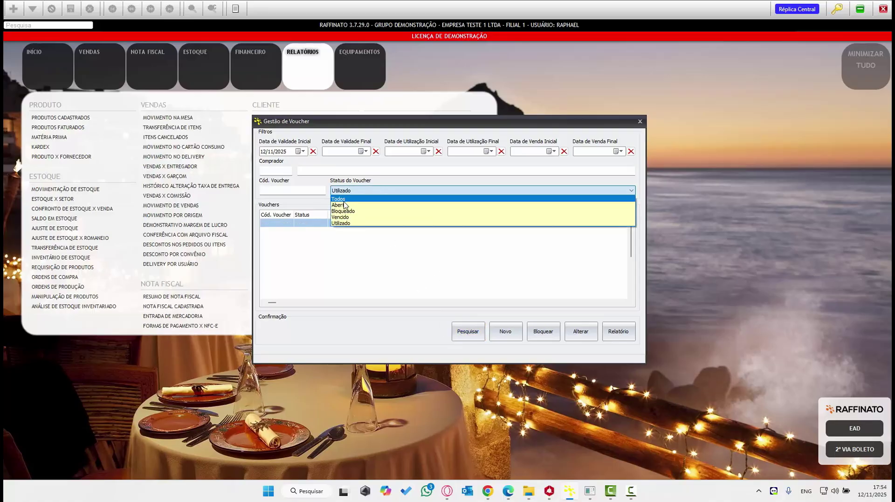
click(340, 199)
click(463, 336)
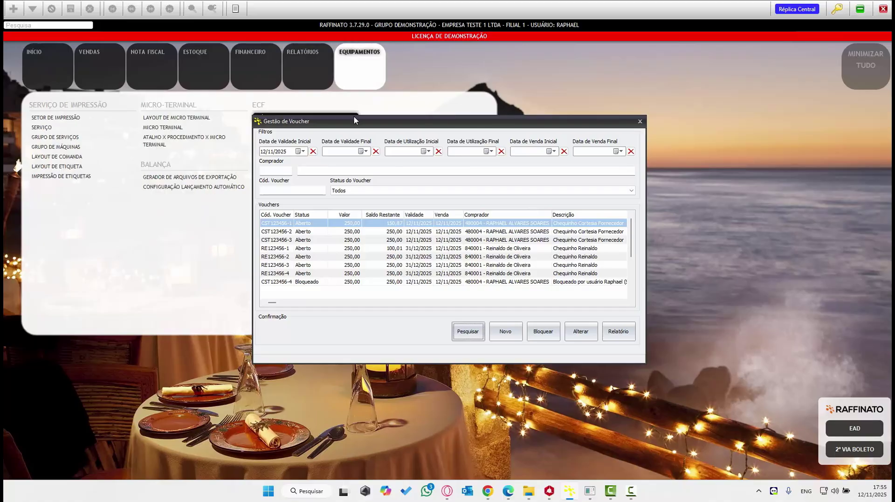
drag(411, 125, 403, 108)
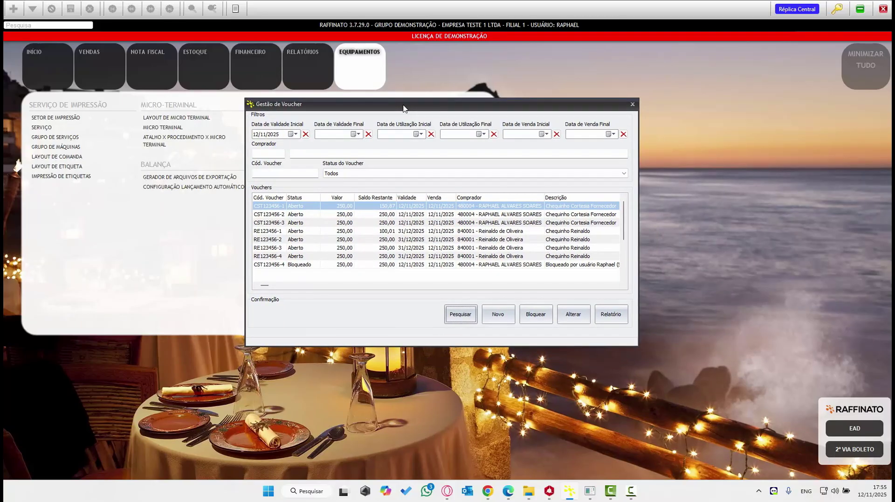